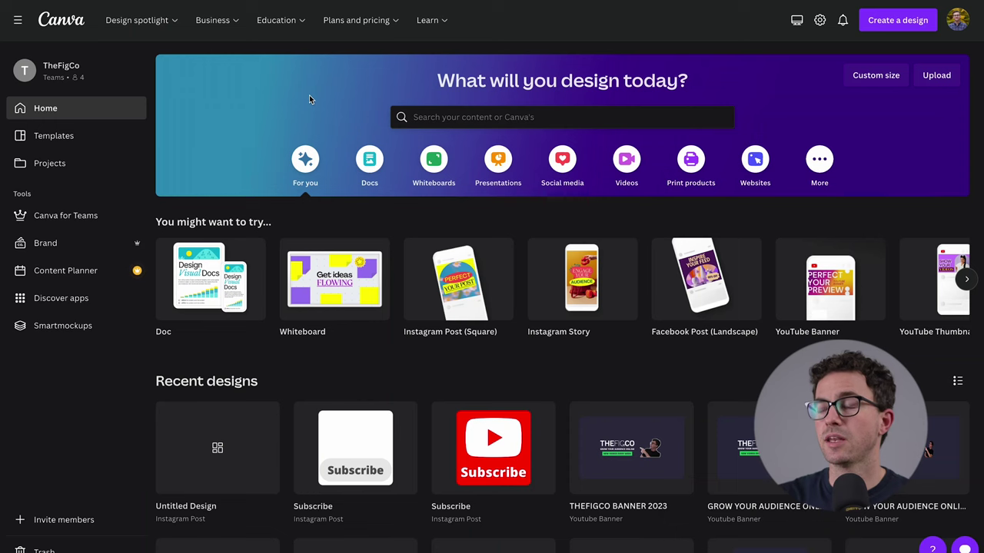
Search 'insta' and start a blank square Instagram Post design from its templates page
click(479, 117)
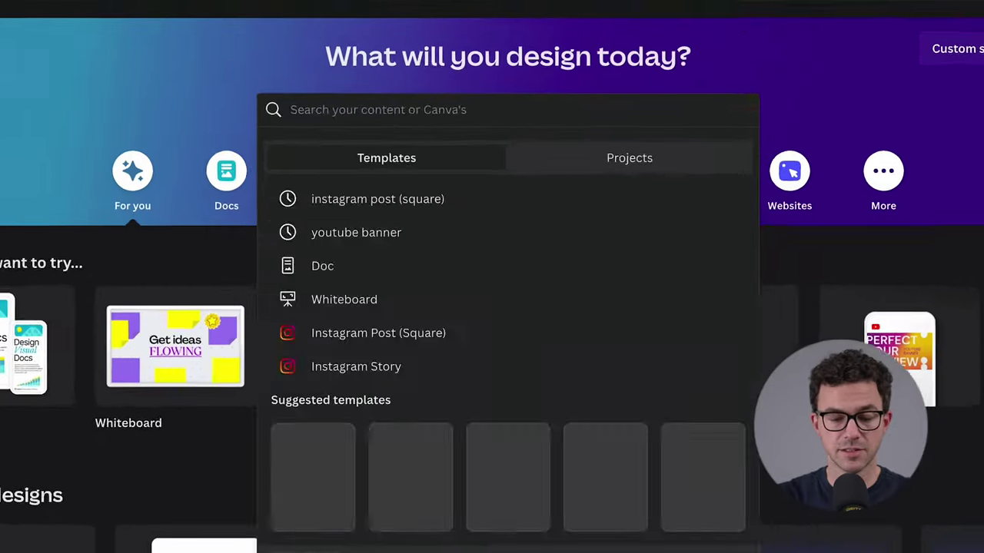
text(insta)
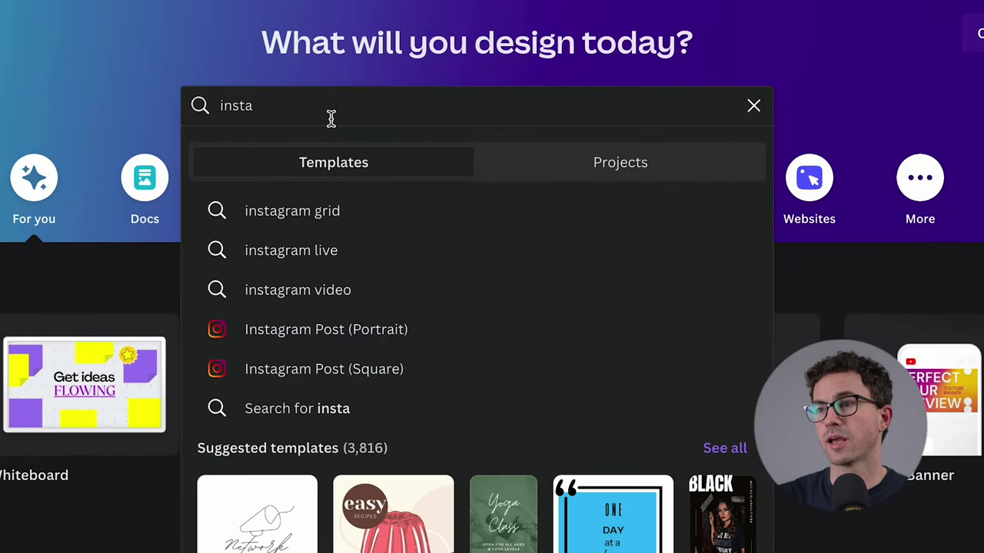
click(293, 369)
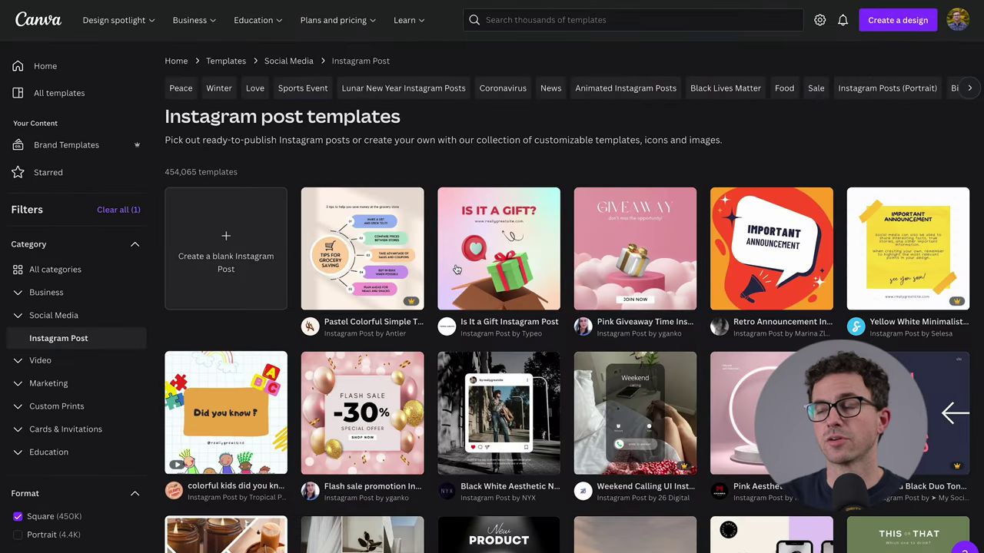
click(226, 253)
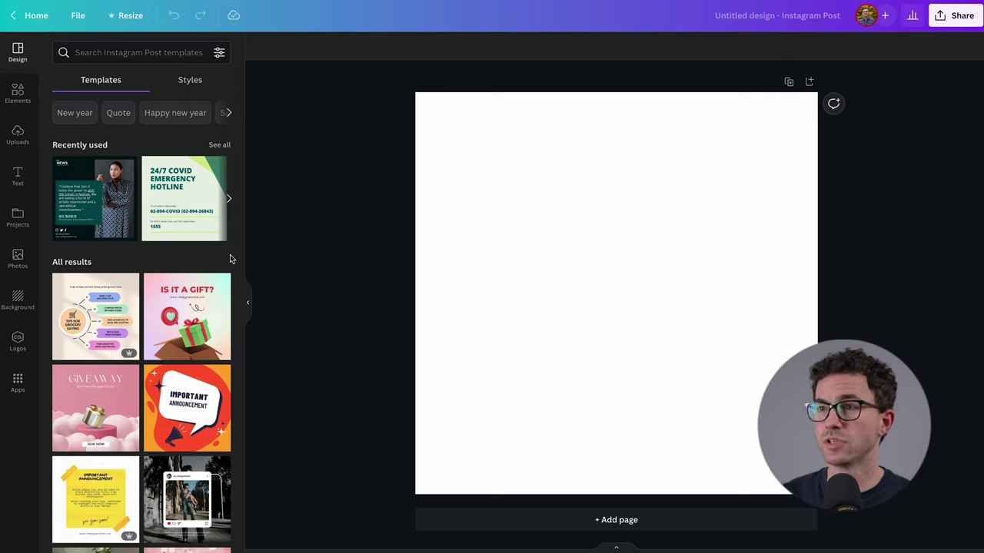
Set the page background to a custom solid red, hex #FF0000
click(456, 247)
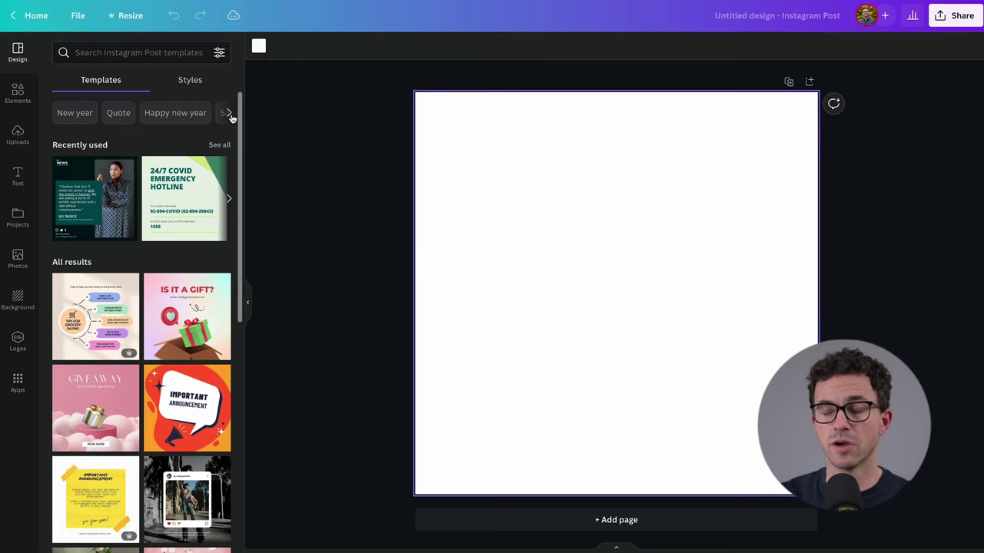
click(259, 49)
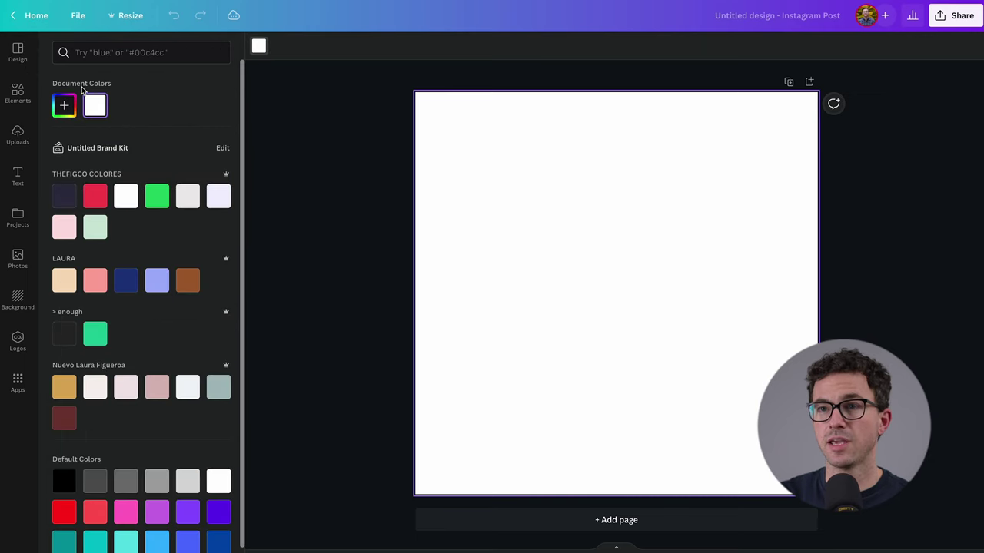
click(64, 106)
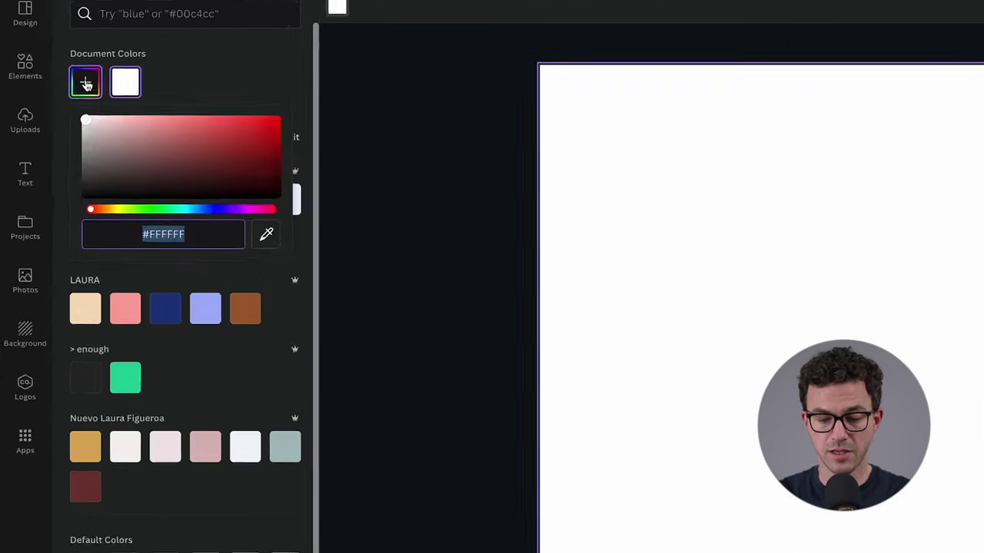
text(#FF0)
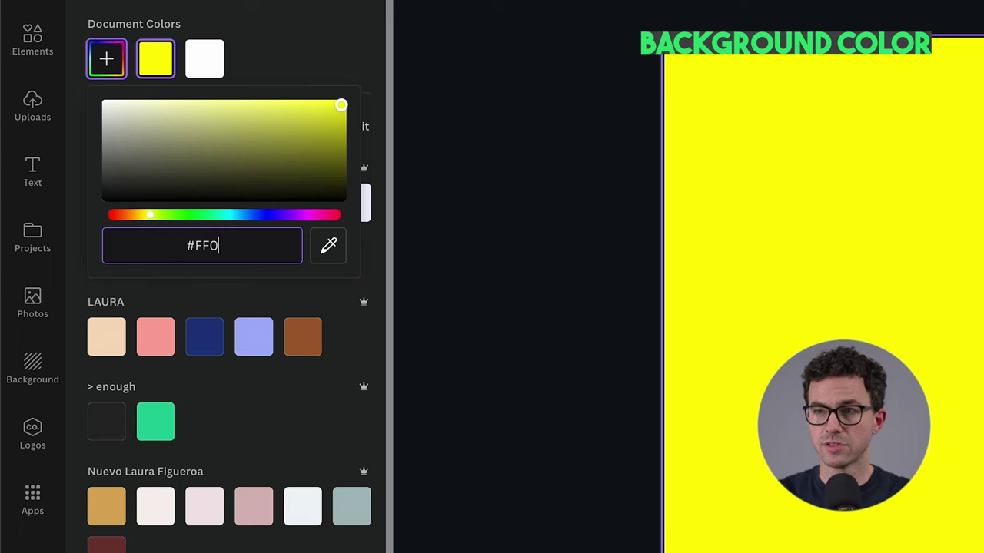
text(000)
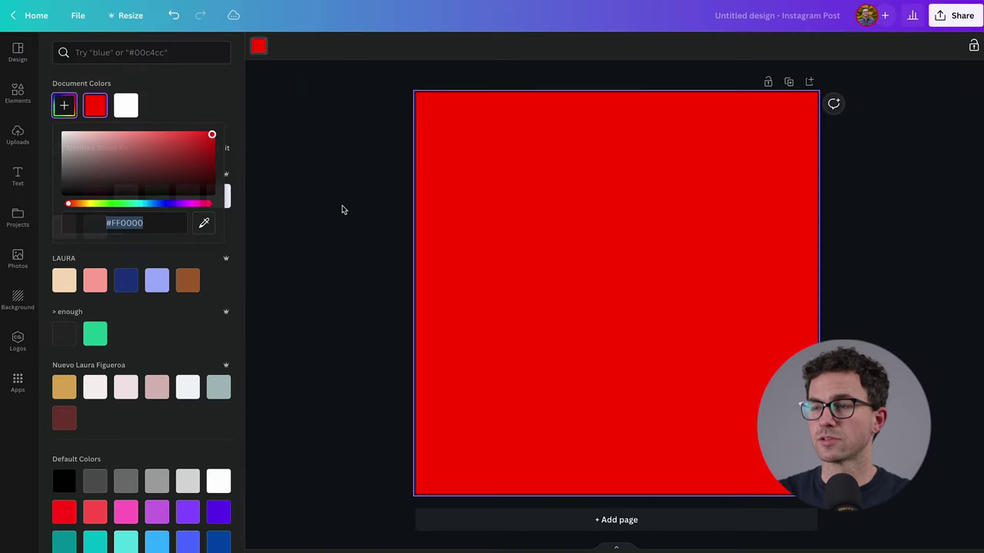
click(629, 230)
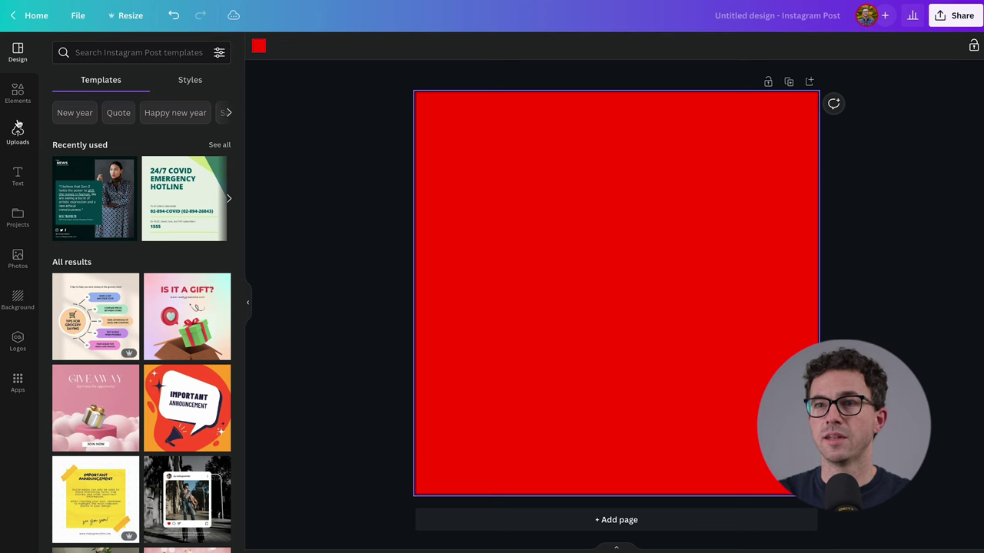
Search Elements for 'youtube' and add the YouTube play-button graphic to the page
click(18, 92)
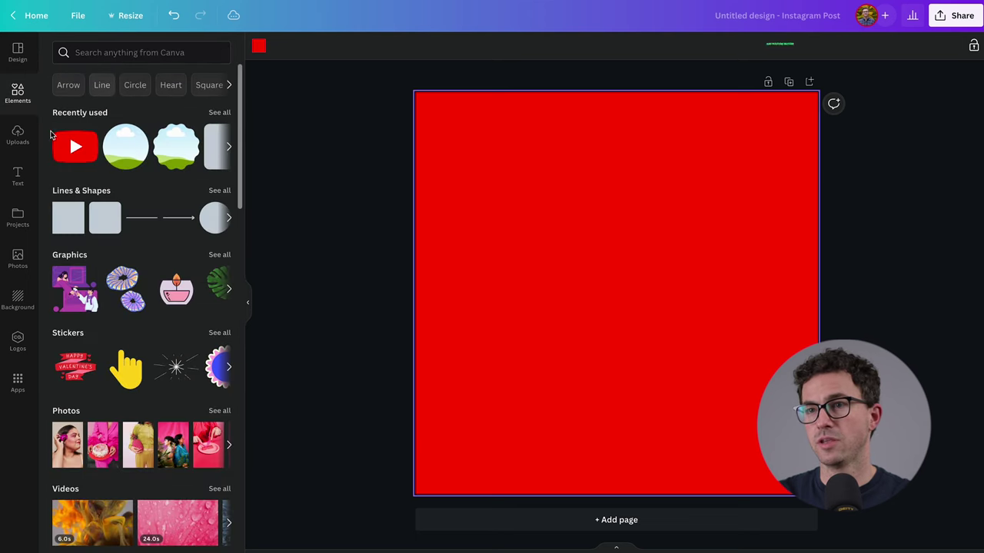
click(136, 49)
text(youtube)
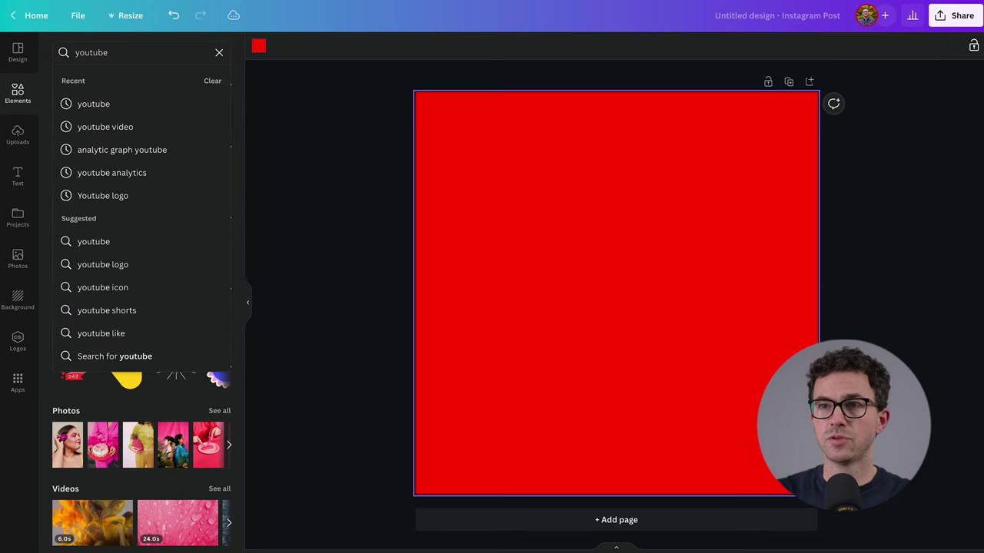
key(Return)
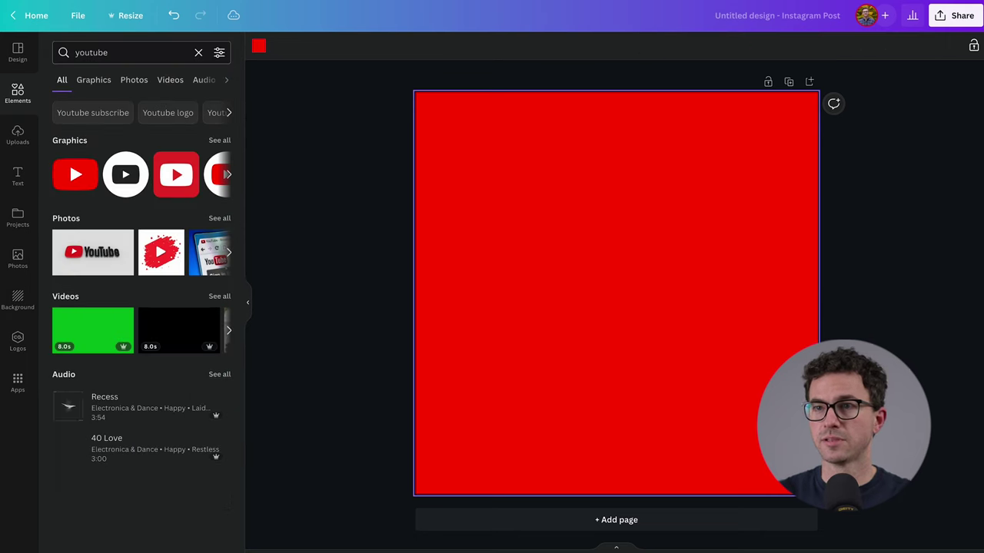
click(70, 179)
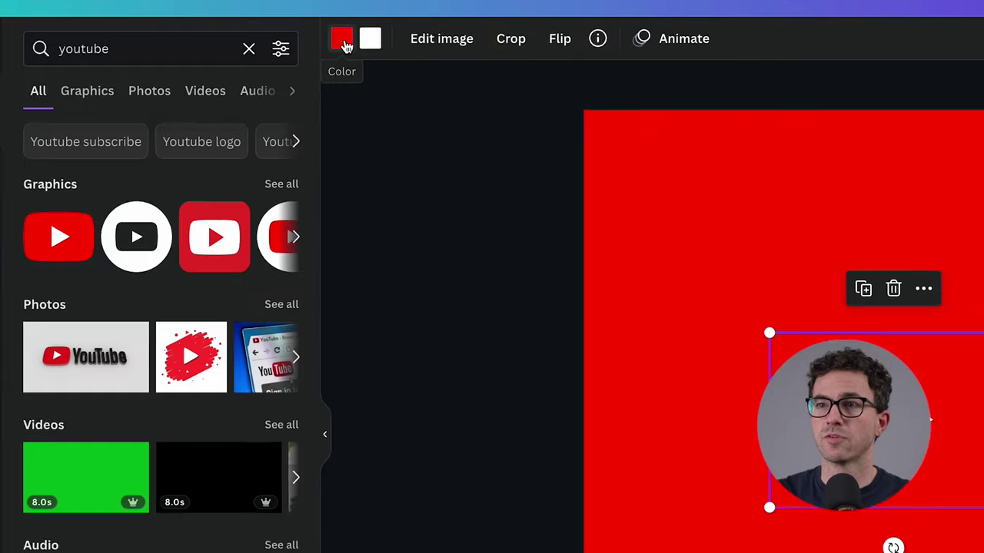
Recolour the logo with a white body and a red play triangle
click(348, 42)
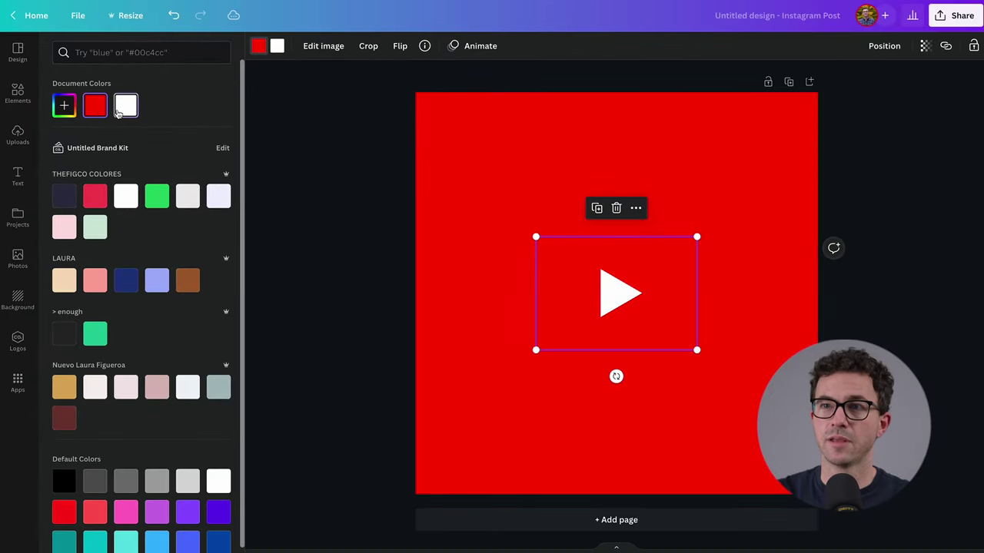
click(123, 108)
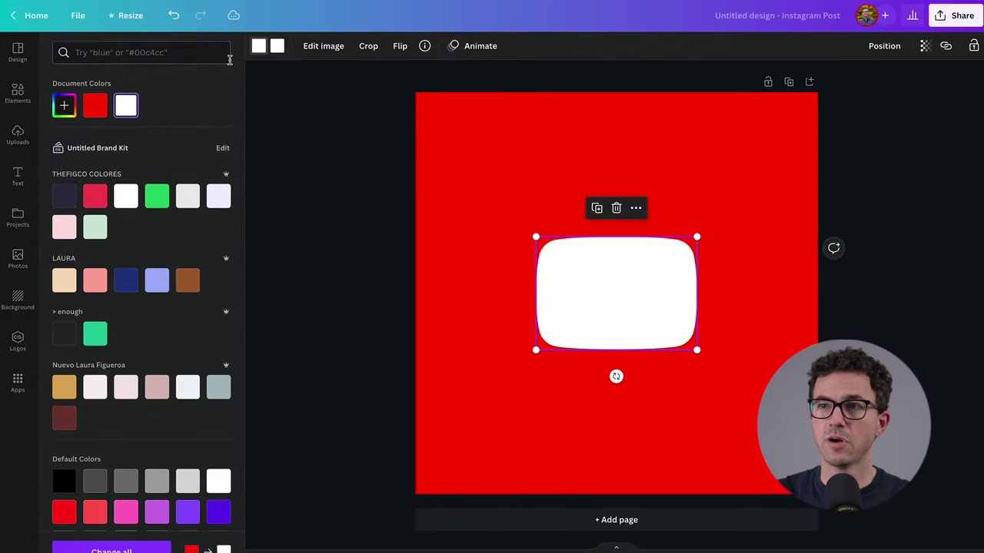
click(275, 48)
click(95, 105)
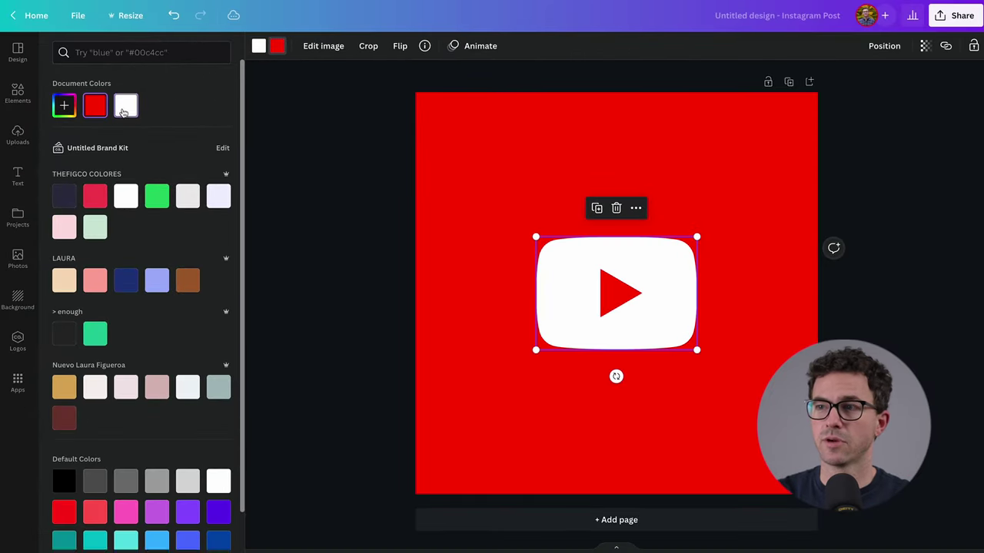
key(Escape)
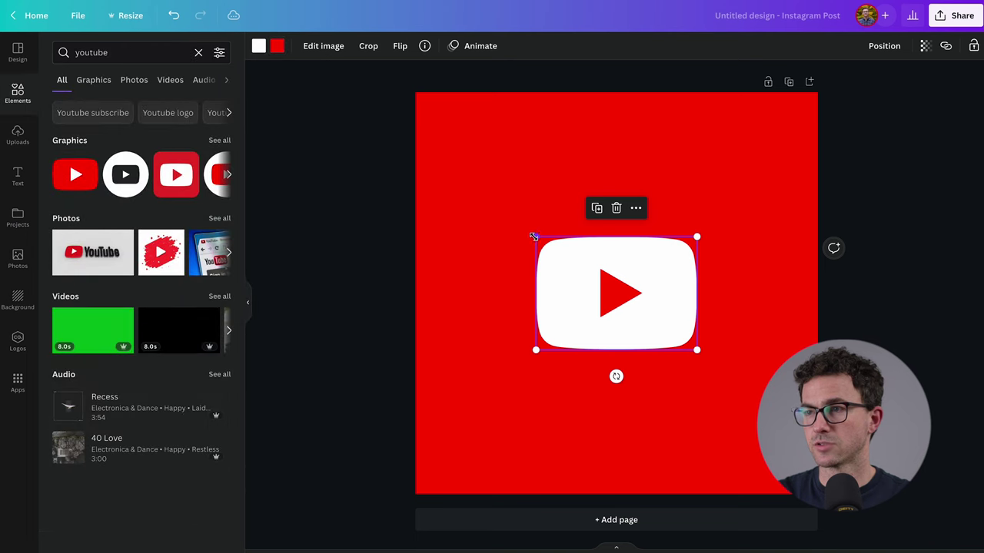
Enlarge the logo and centre it in the upper part of the page
drag(534, 237, 447, 175)
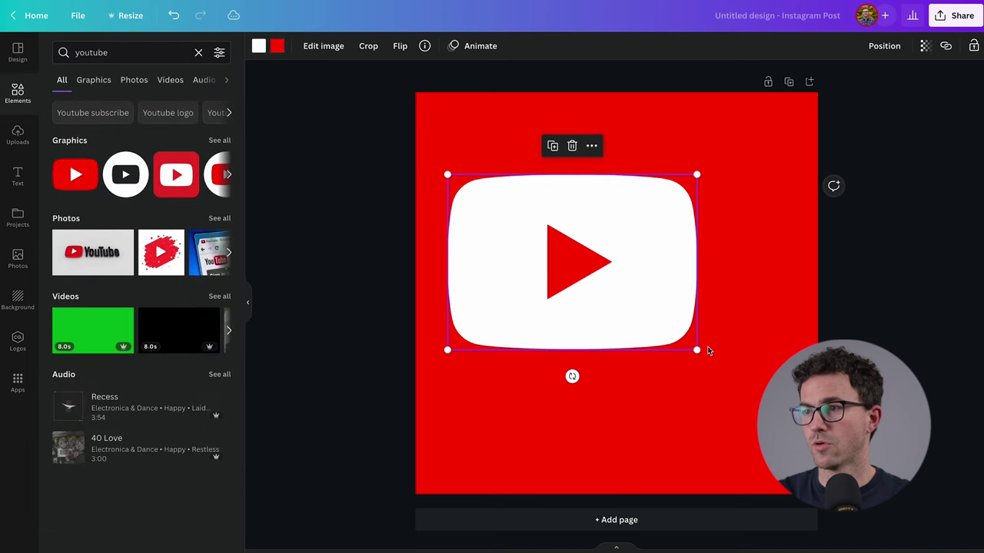
drag(696, 349, 767, 399)
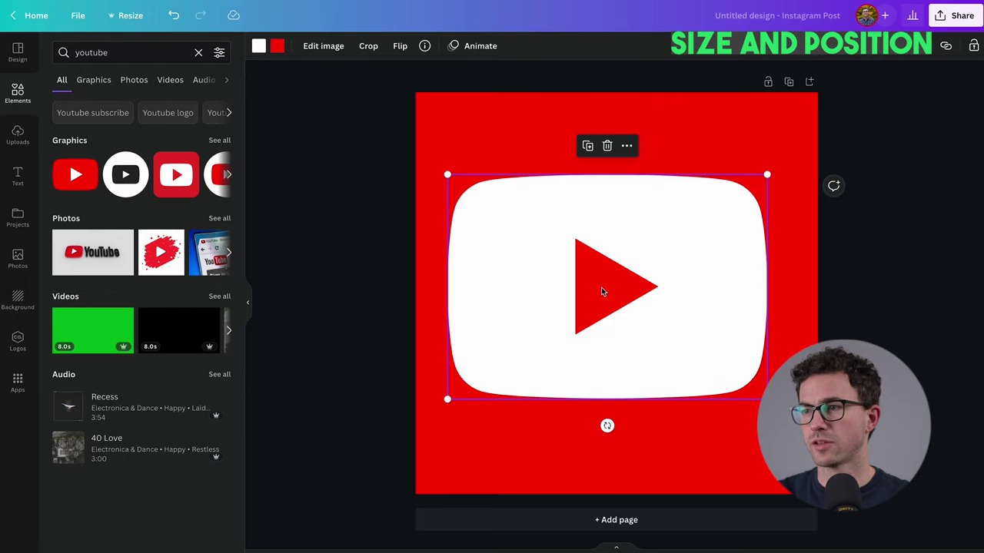
drag(601, 287, 611, 269)
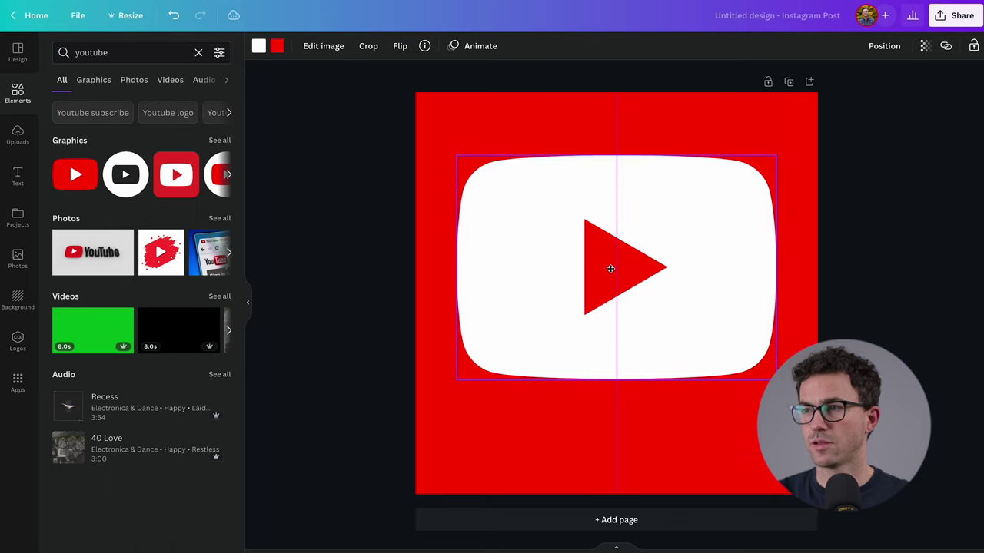
drag(610, 269, 610, 266)
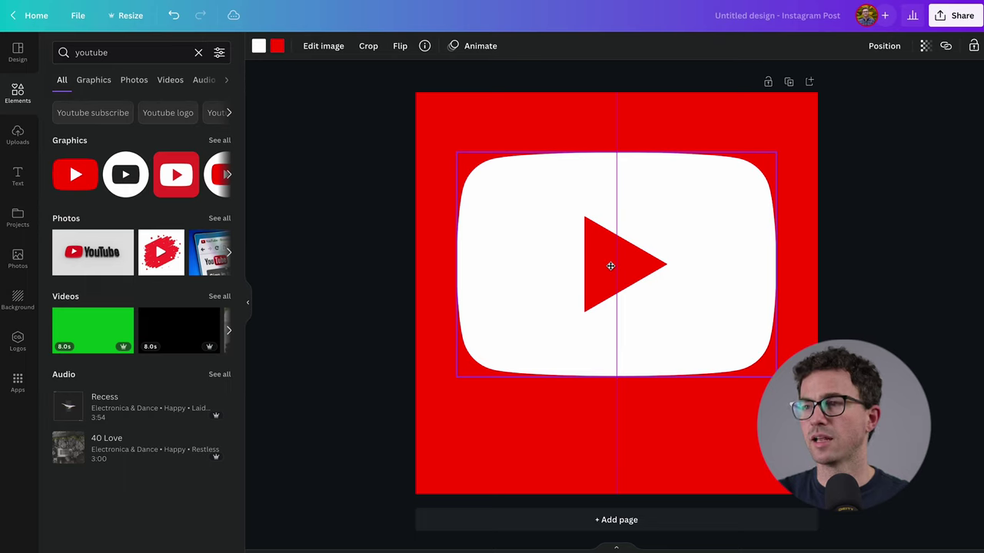
drag(610, 266, 610, 259)
click(592, 390)
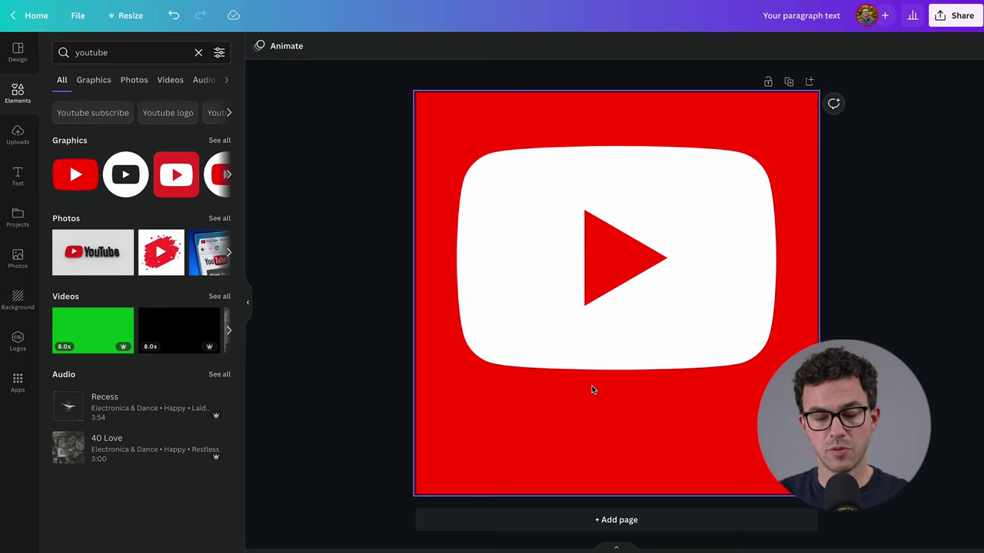
Add a text box below the logo reading 'Subscribe'
key(t)
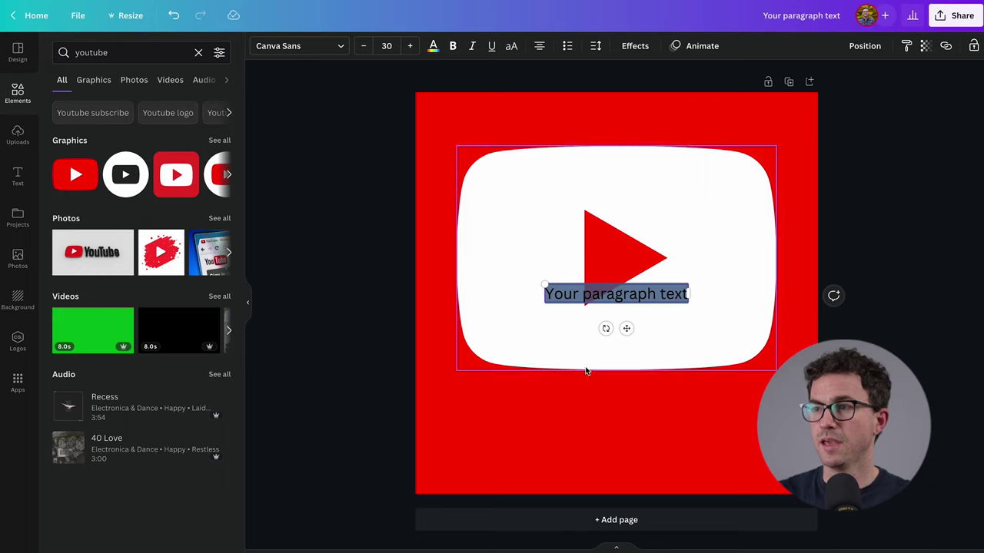
key(Escape)
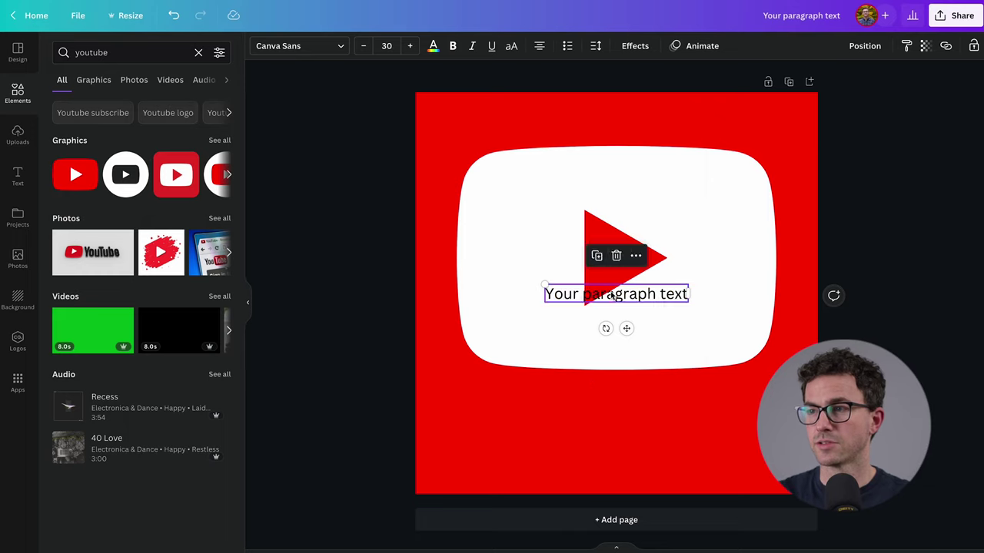
key(Escape)
drag(615, 297, 619, 423)
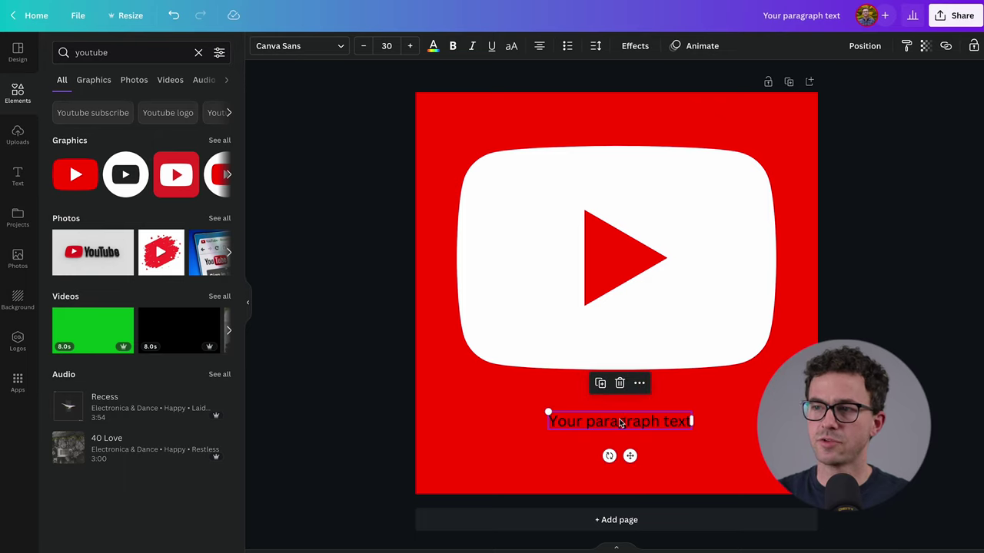
double_click(619, 422)
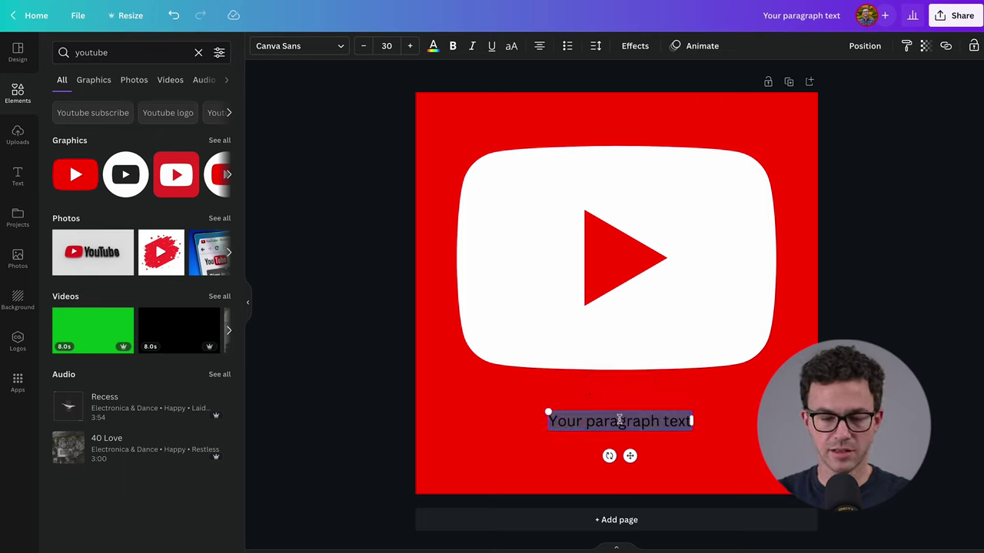
text(Subscribe)
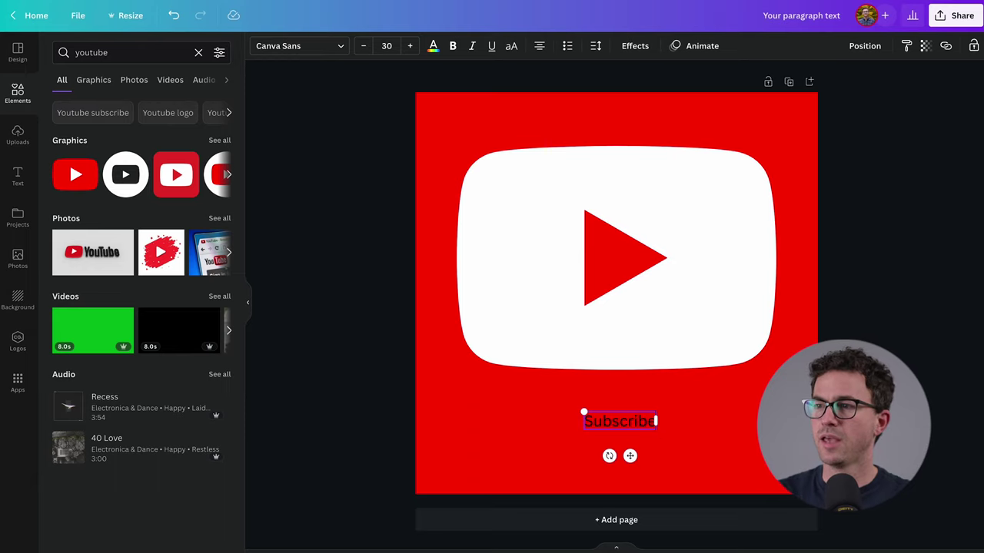
Make the Subscribe text white in Open Sans Extra Bold
double_click(625, 420)
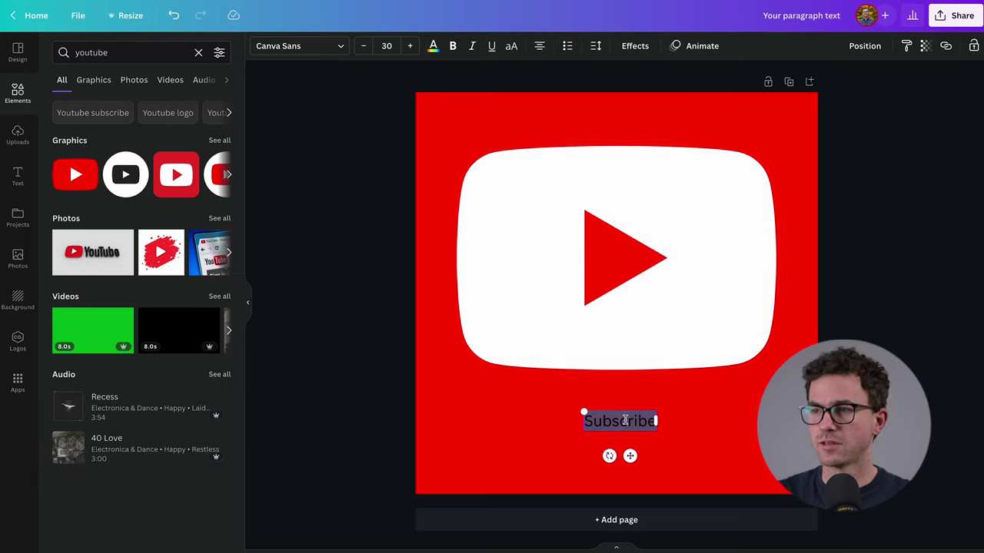
click(433, 48)
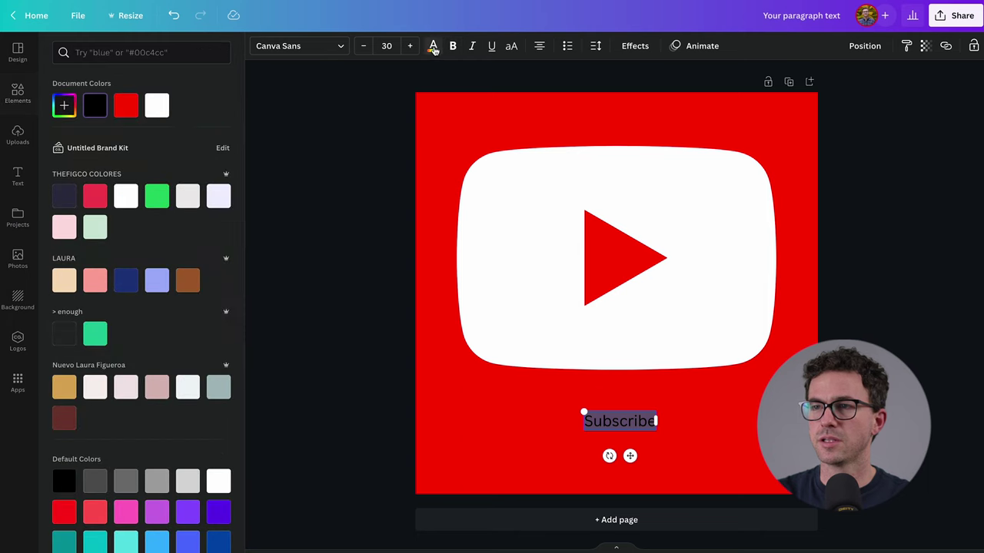
click(161, 112)
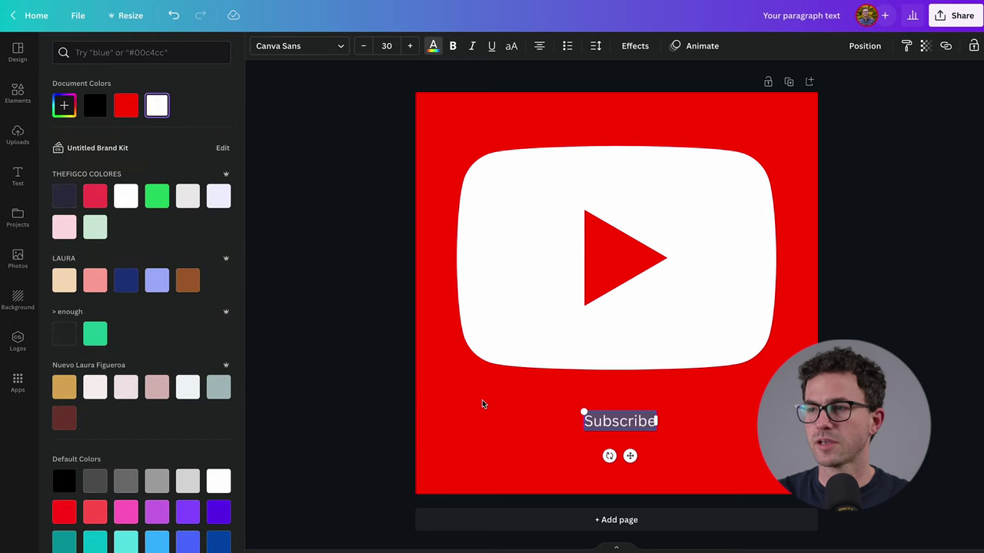
key(Escape)
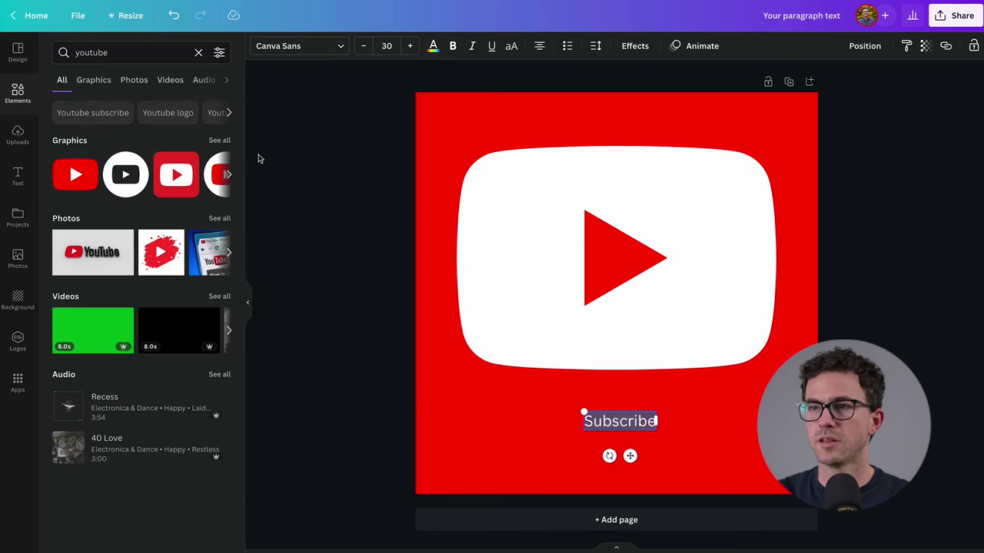
click(296, 46)
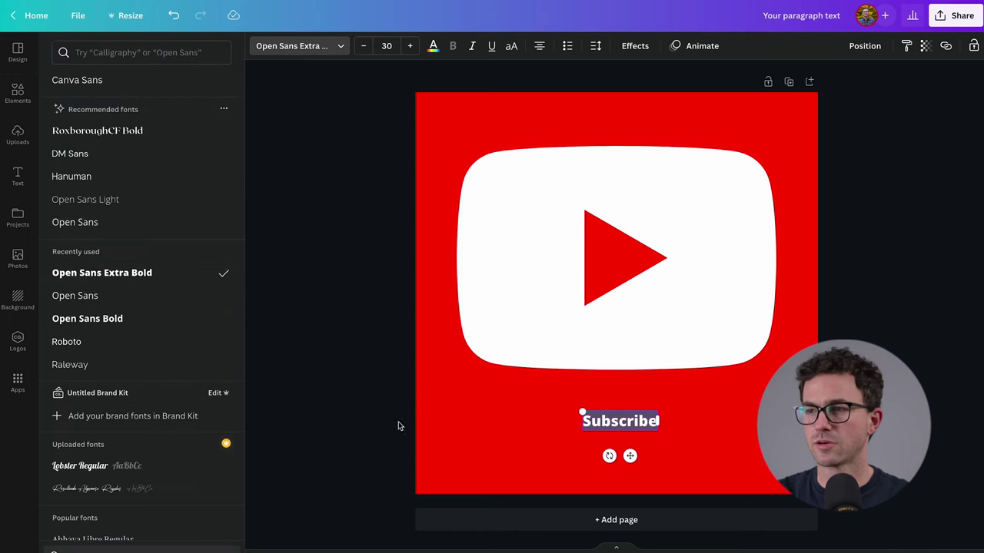
key(Escape)
key(Escape)
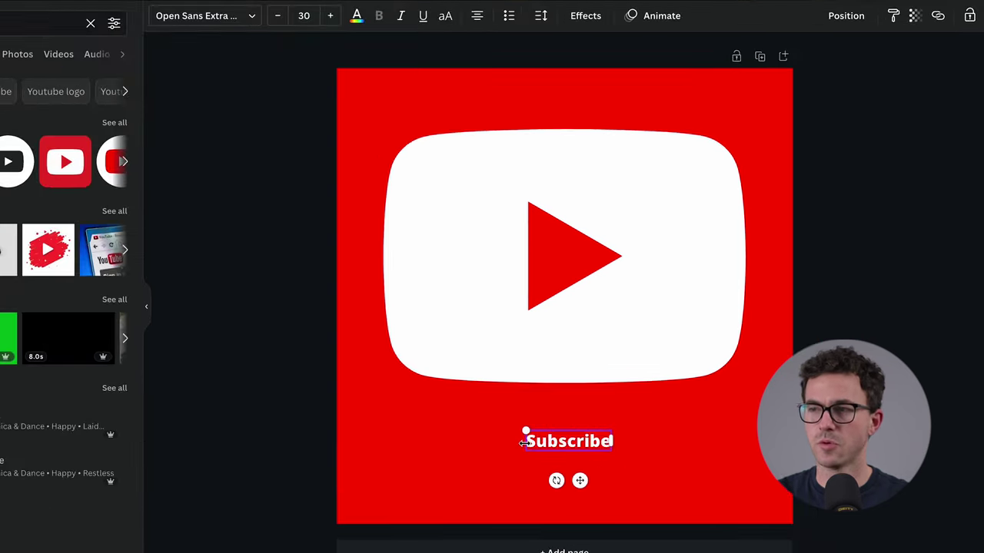
Enlarge Subscribe to size 142, centre it horizontally, and nudge the logo up
drag(524, 430, 371, 395)
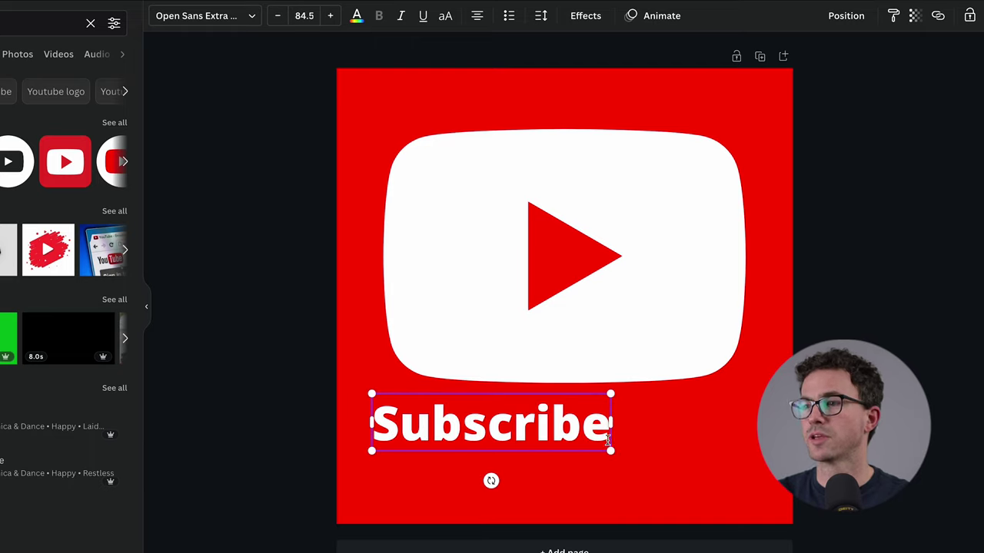
drag(611, 452, 773, 490)
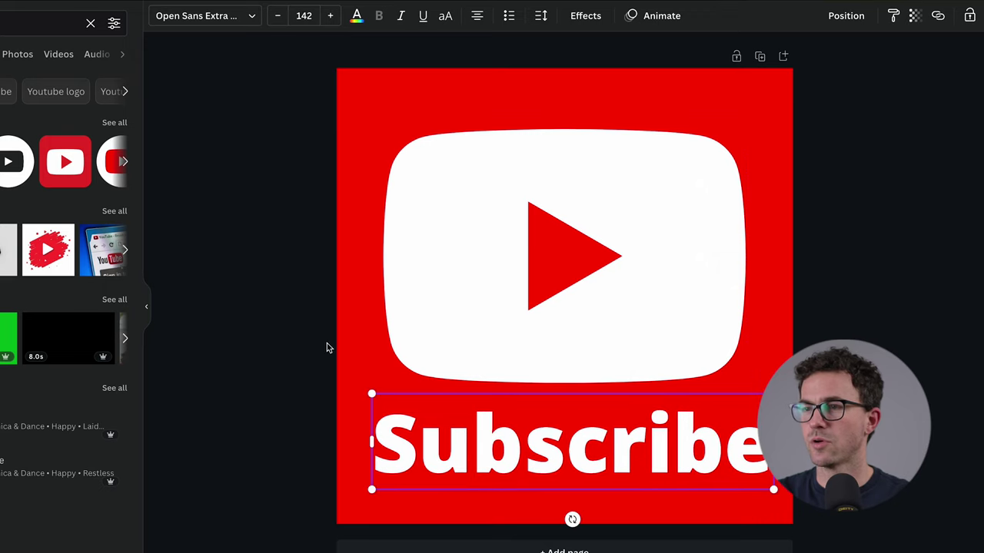
click(356, 348)
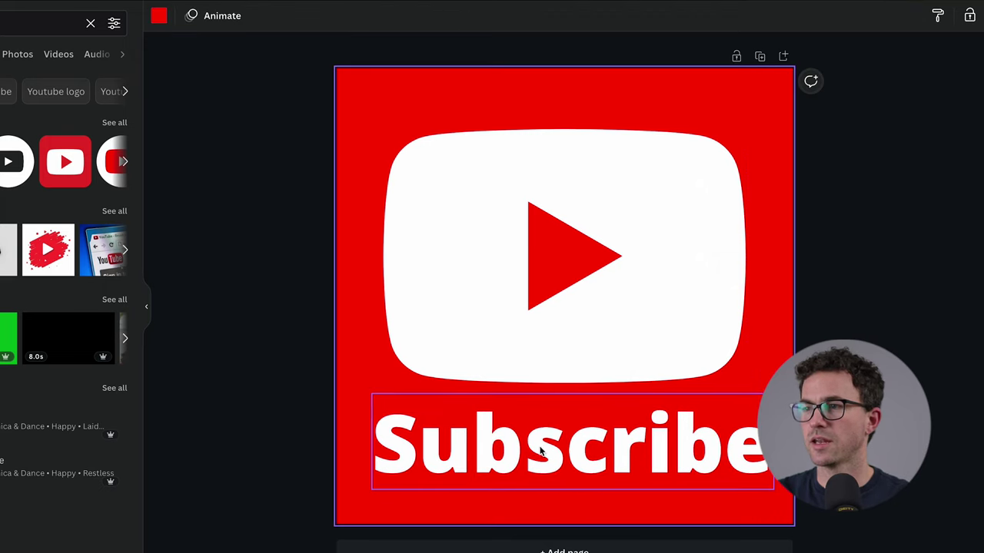
drag(541, 453, 533, 456)
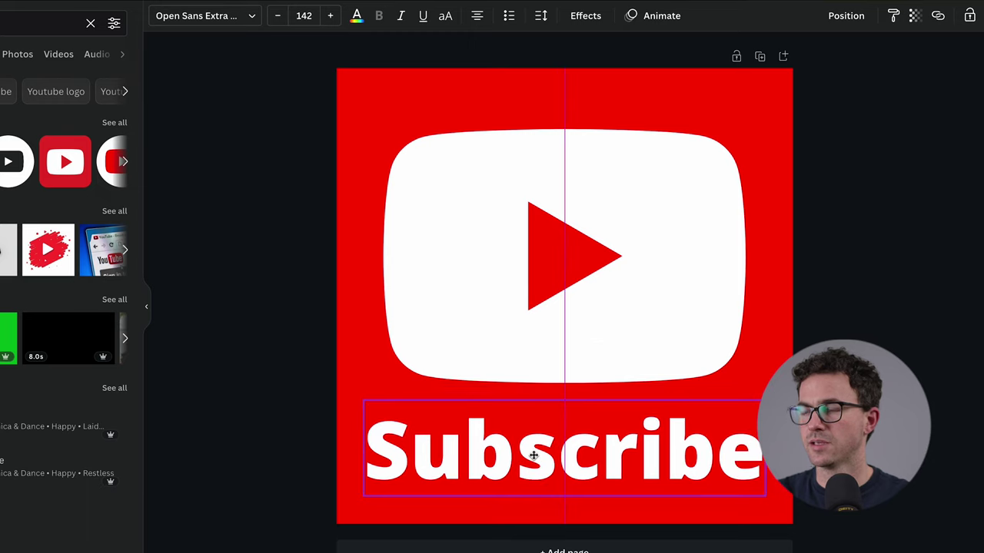
drag(430, 353, 431, 343)
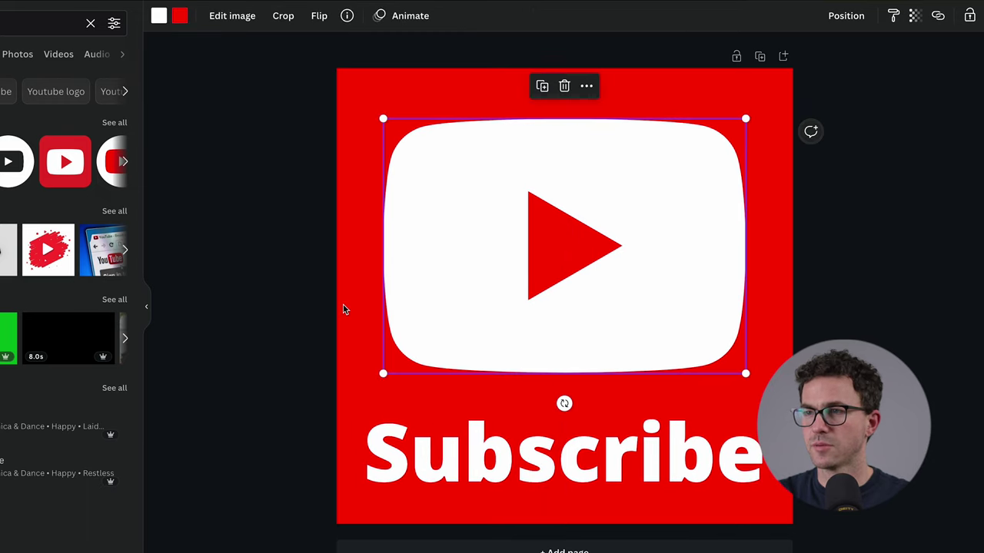
click(343, 307)
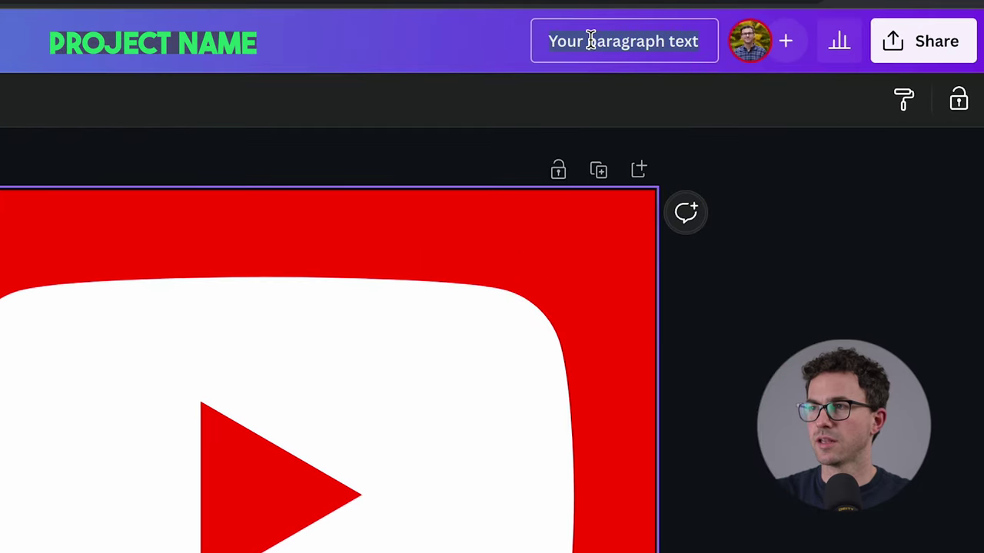
Rename the design 'YouTube Red Watermark'
text(YouTube Red Wa)
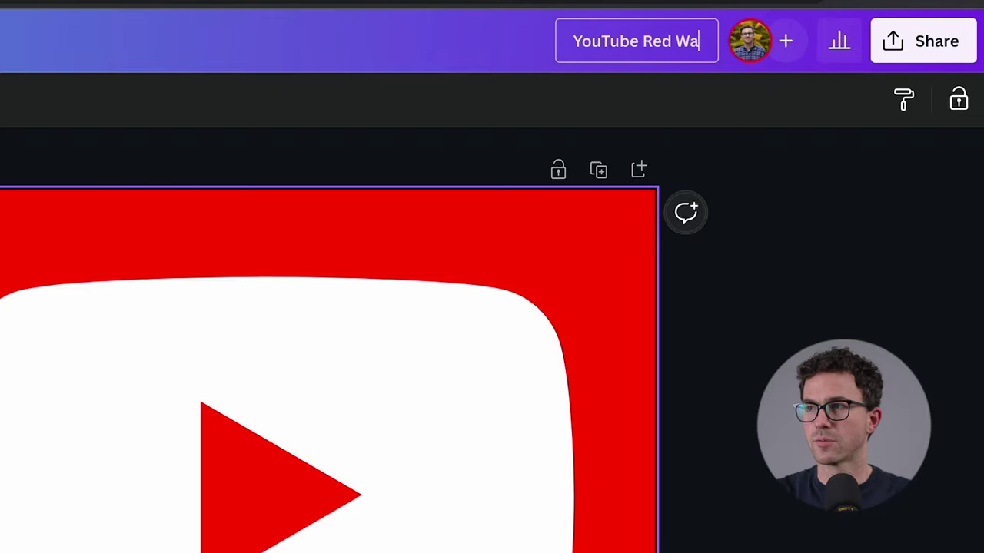
text(termark)
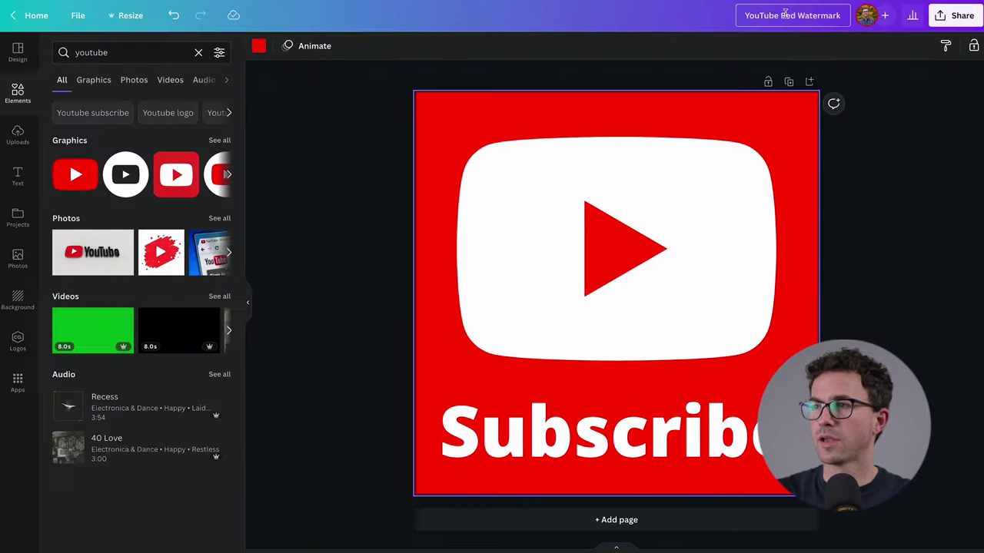
click(719, 16)
Download the design as a PNG from the Share menu
click(955, 16)
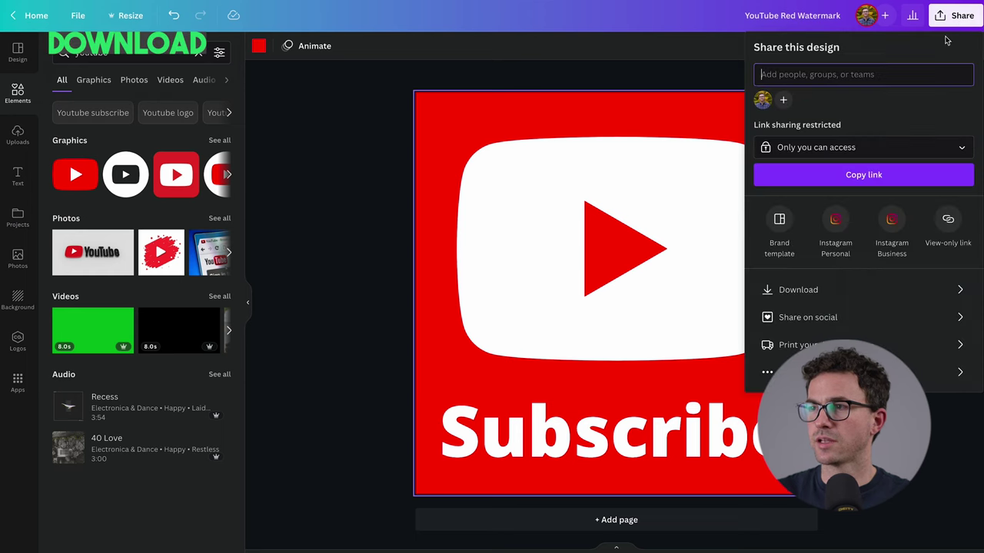
click(837, 285)
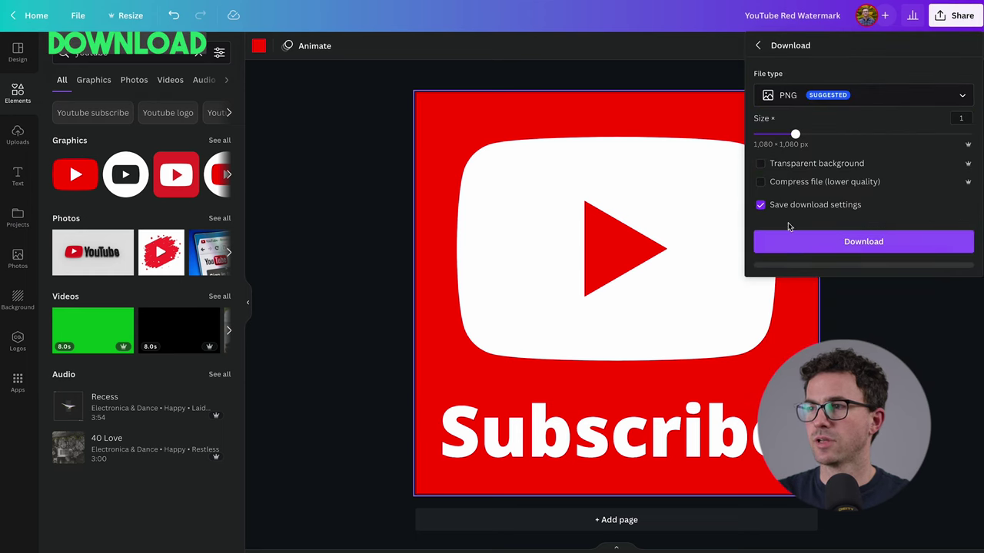
click(827, 246)
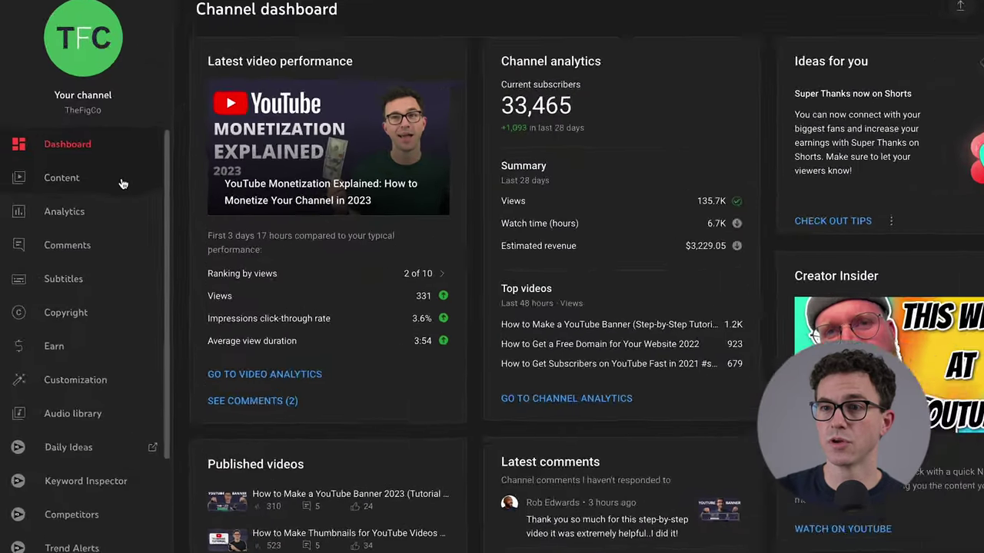
Under Customization > Branding, upload YouTube Red Watermark.png as the video watermark
click(129, 444)
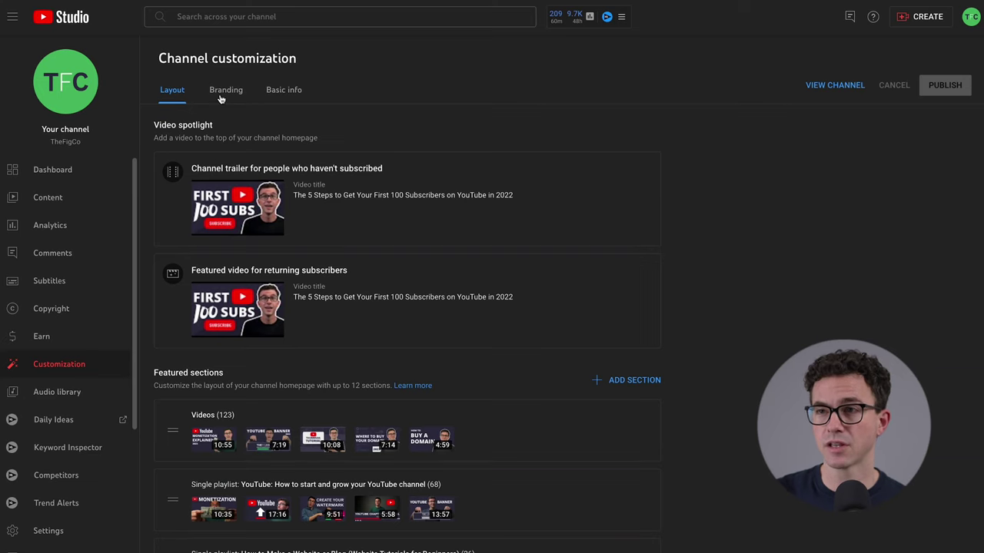
click(224, 91)
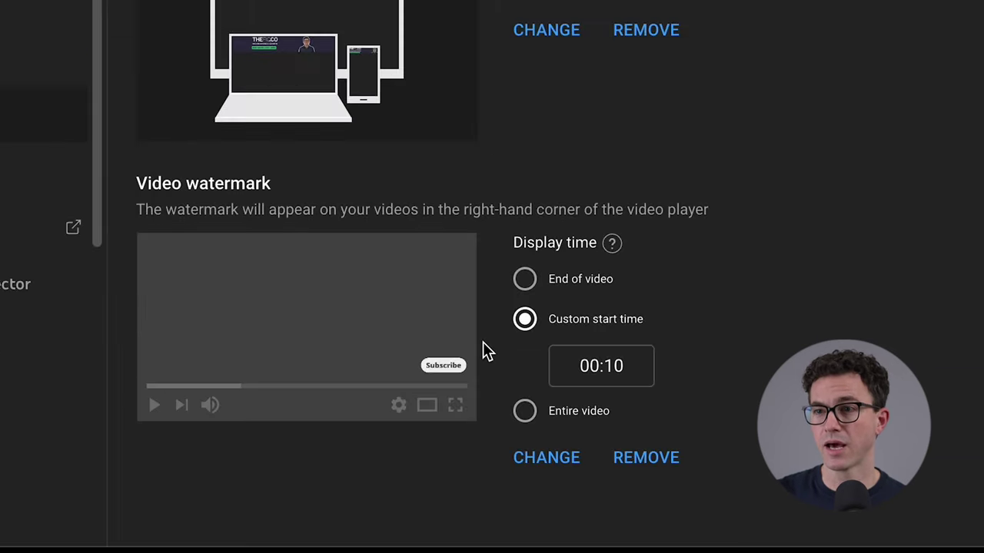
click(545, 457)
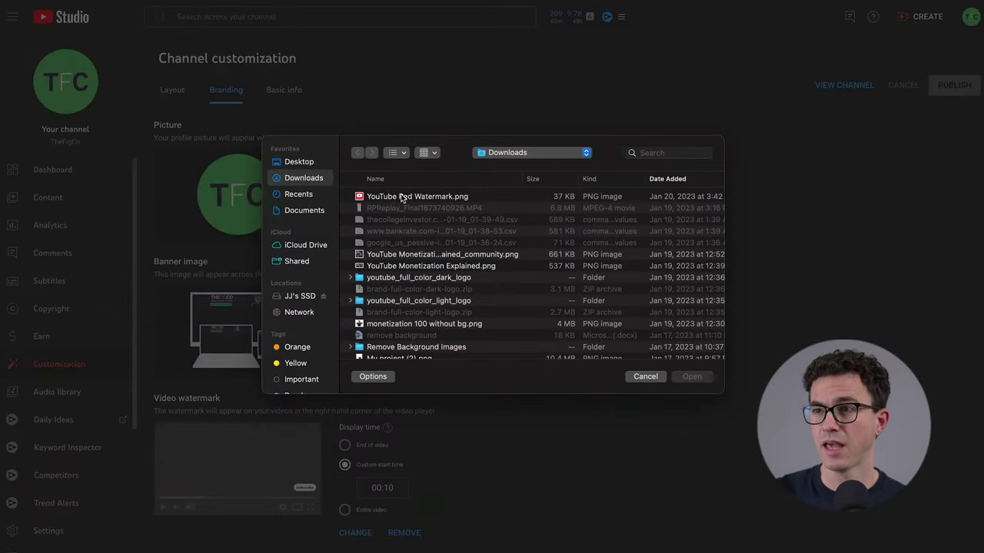
click(400, 197)
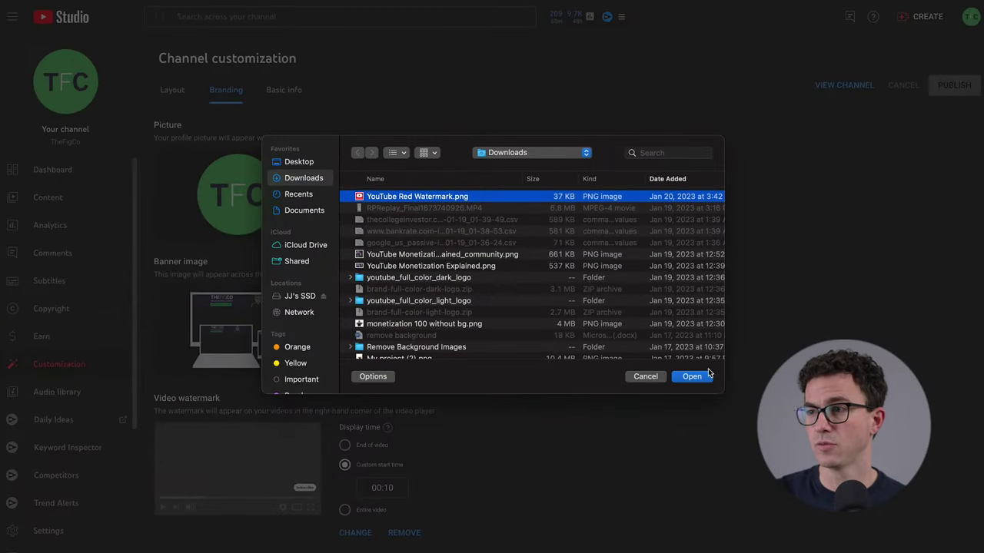
click(691, 376)
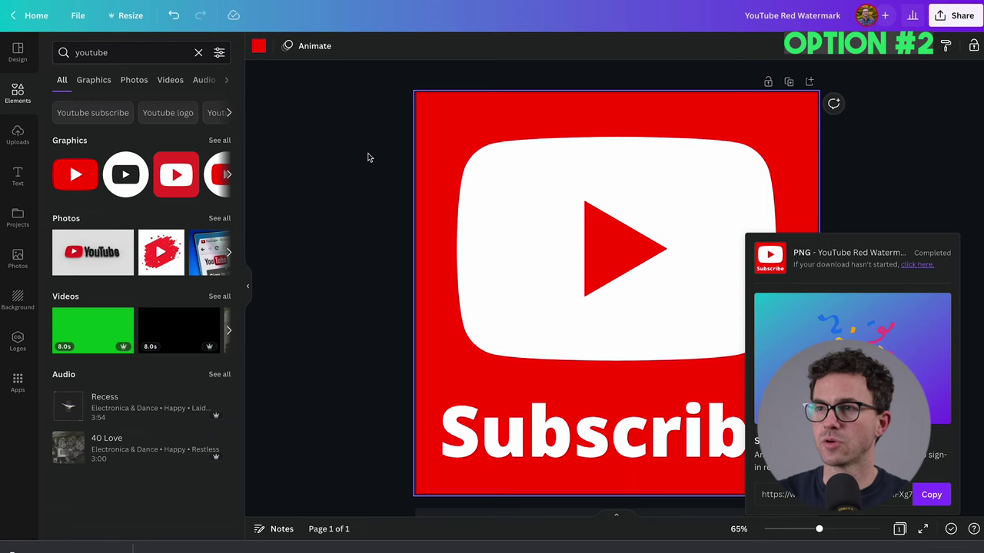
Create a blank Instagram post with 'Subscribe' text set in Open Sans Extra Bold
click(367, 157)
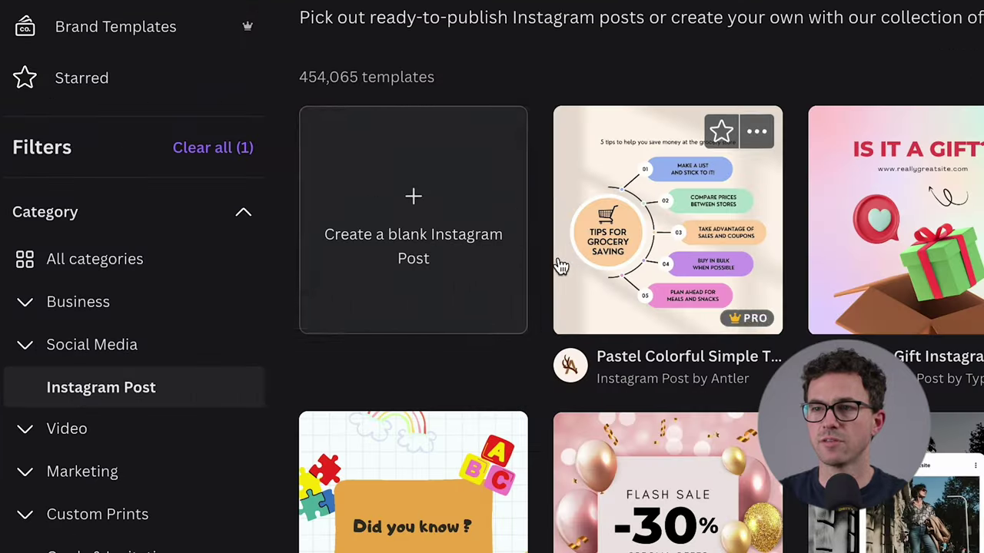
click(233, 253)
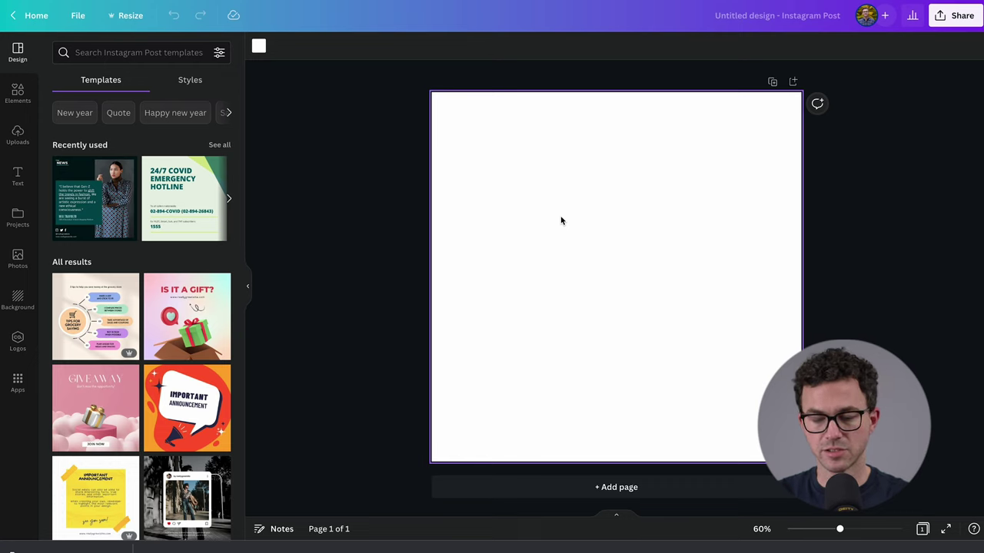
text(tS)
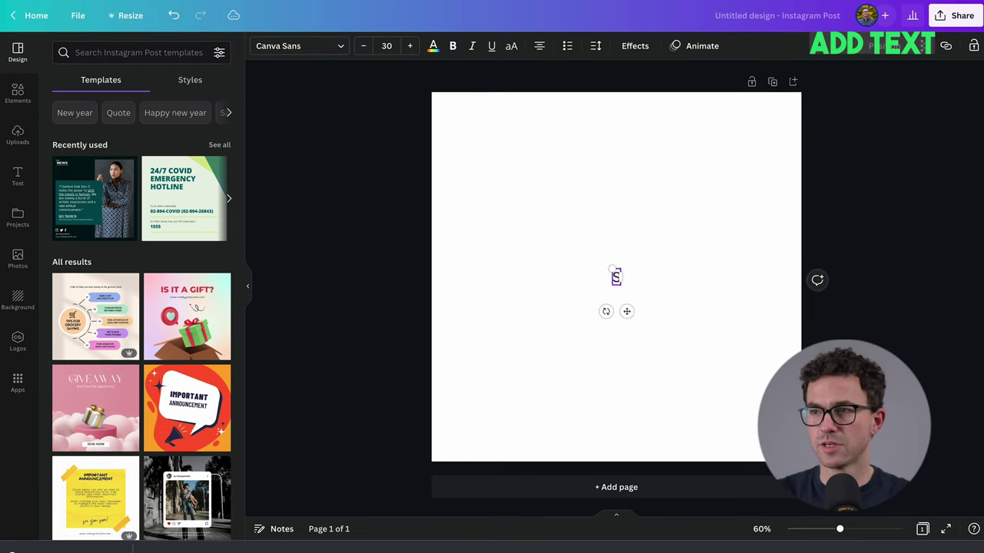
text(ubscribe)
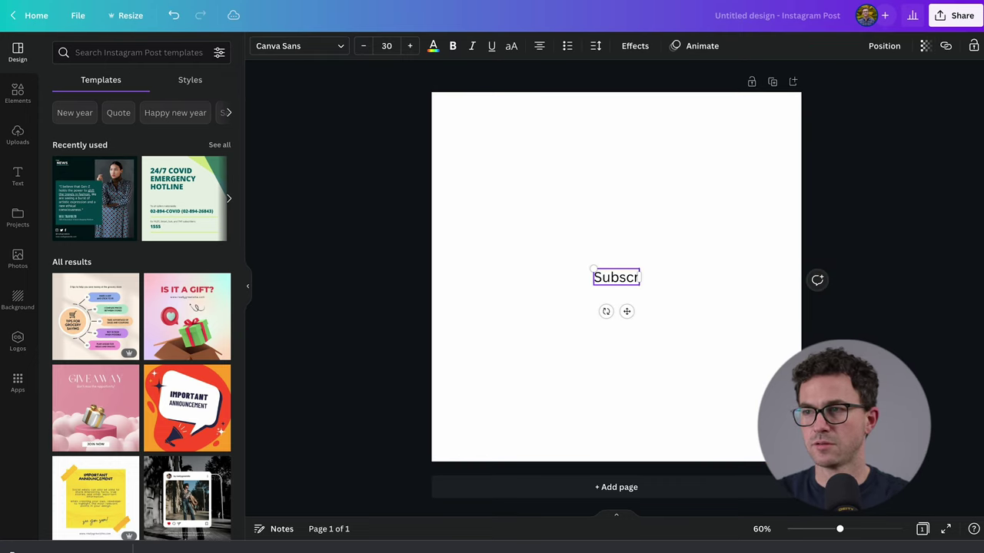
click(339, 46)
click(151, 278)
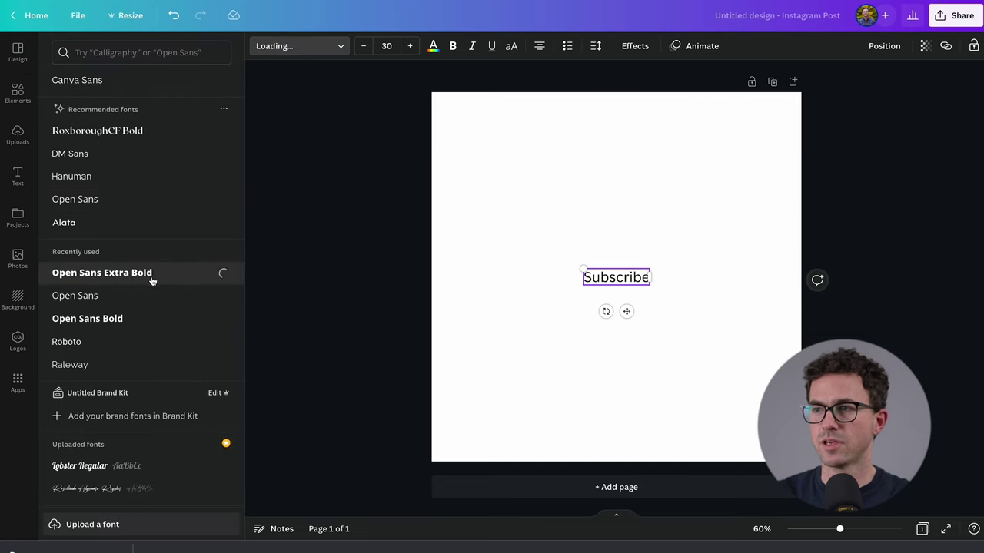
click(614, 281)
double_click(614, 281)
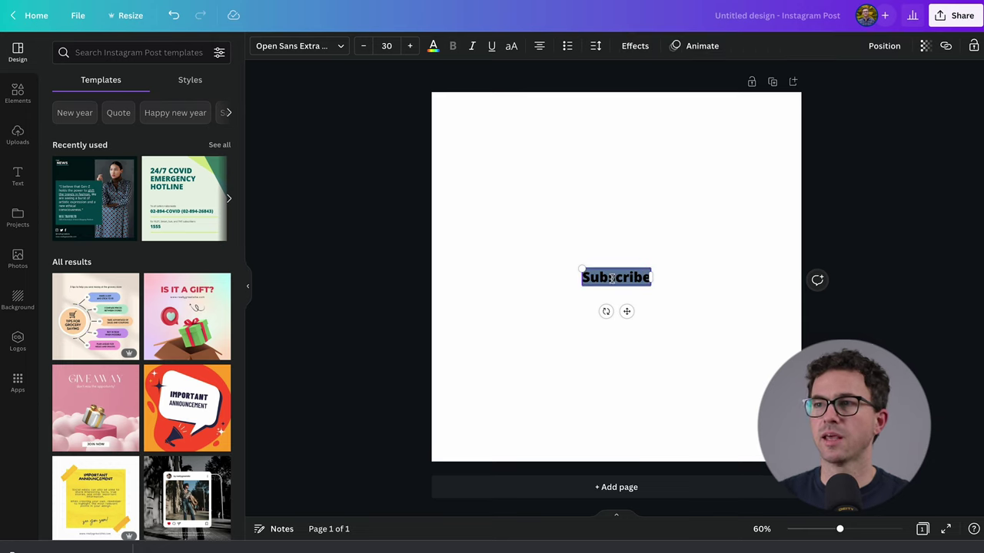
Give Subscribe a Background effect with roundness 100 and spread about 91
click(635, 45)
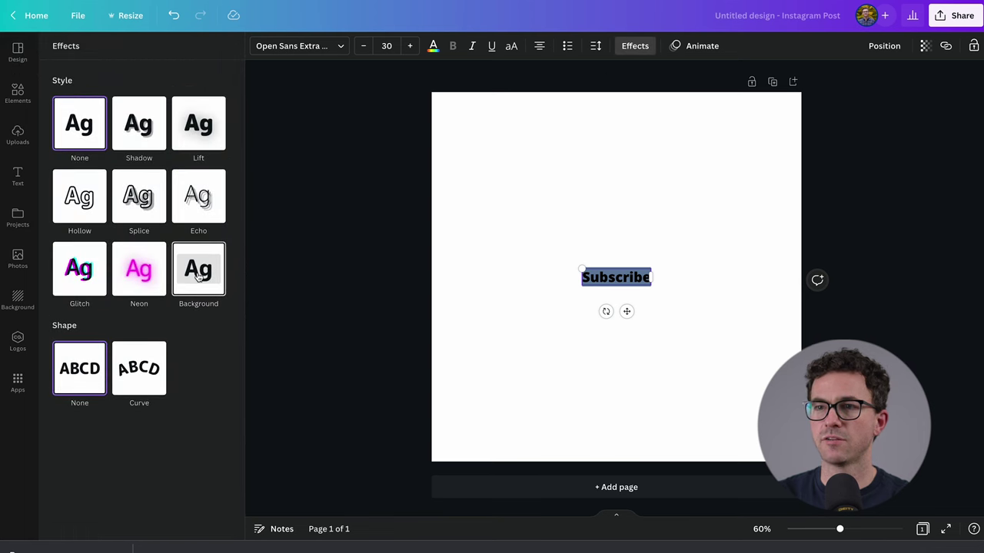
click(202, 277)
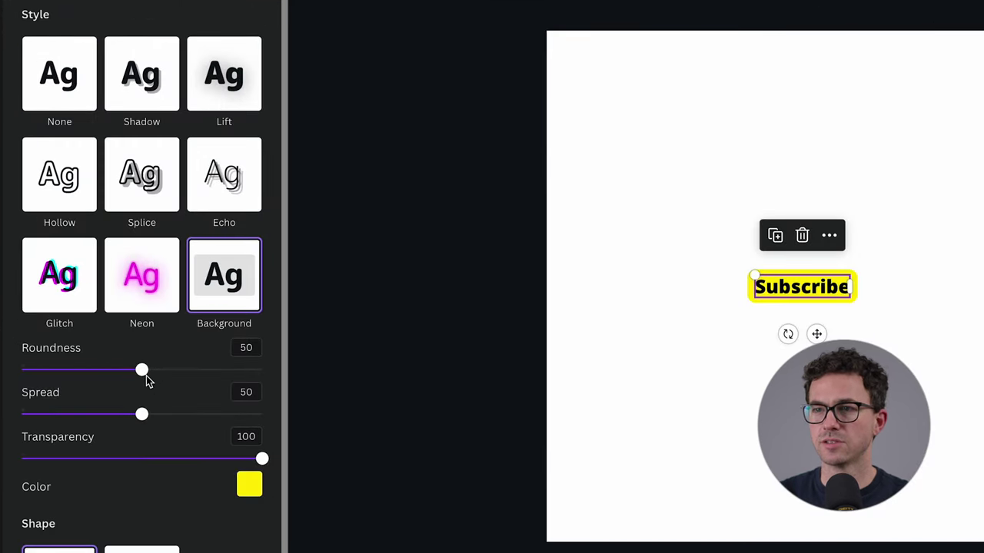
drag(146, 375, 281, 380)
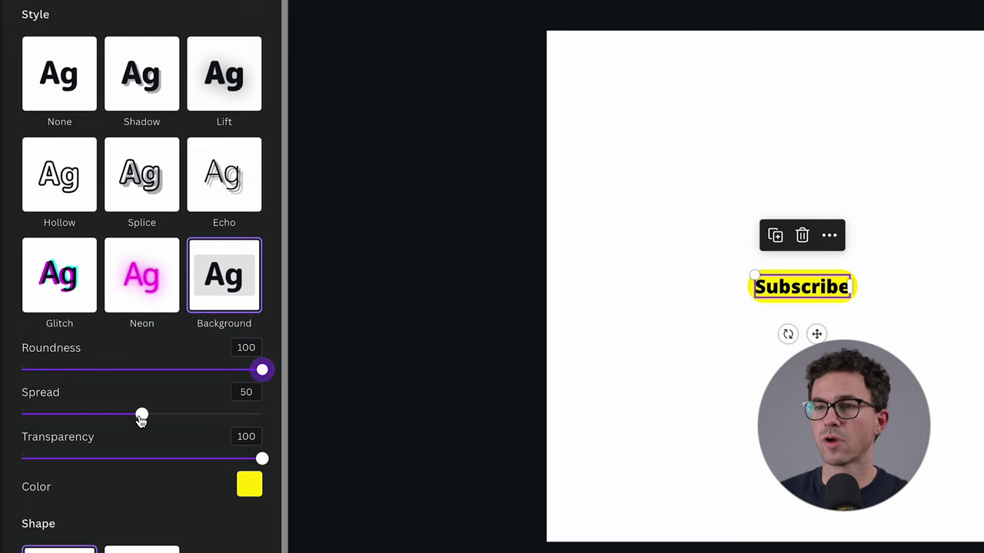
drag(141, 417, 239, 421)
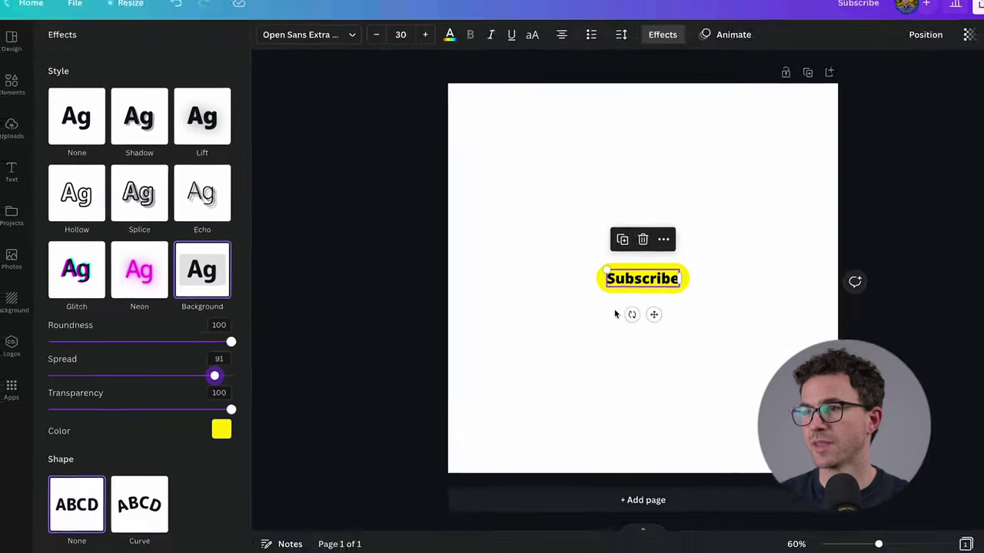
click(555, 326)
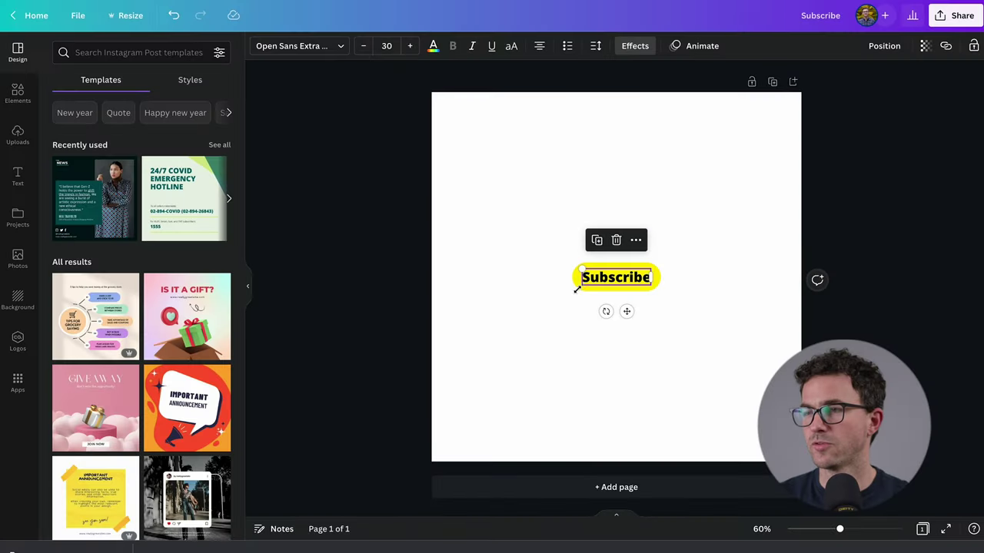
Enlarge the Subscribe pill to size 121 and move it, centred, to the page bottom
drag(576, 289, 481, 348)
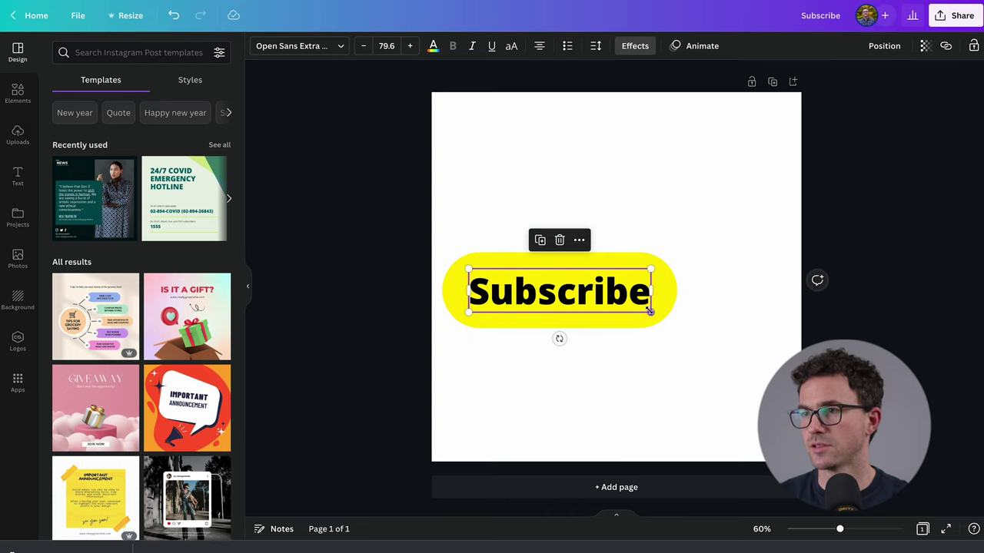
drag(650, 310, 736, 352)
drag(618, 274, 635, 363)
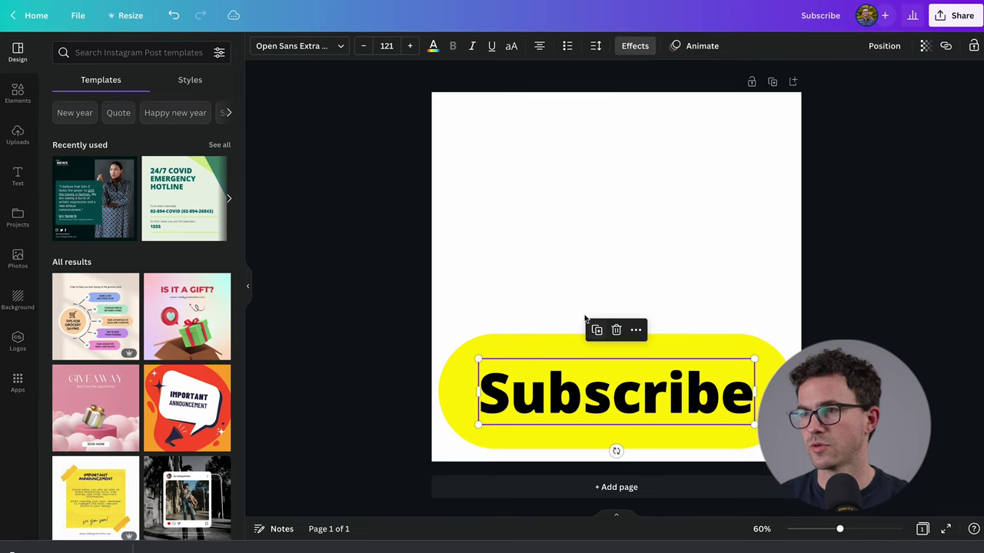
click(564, 279)
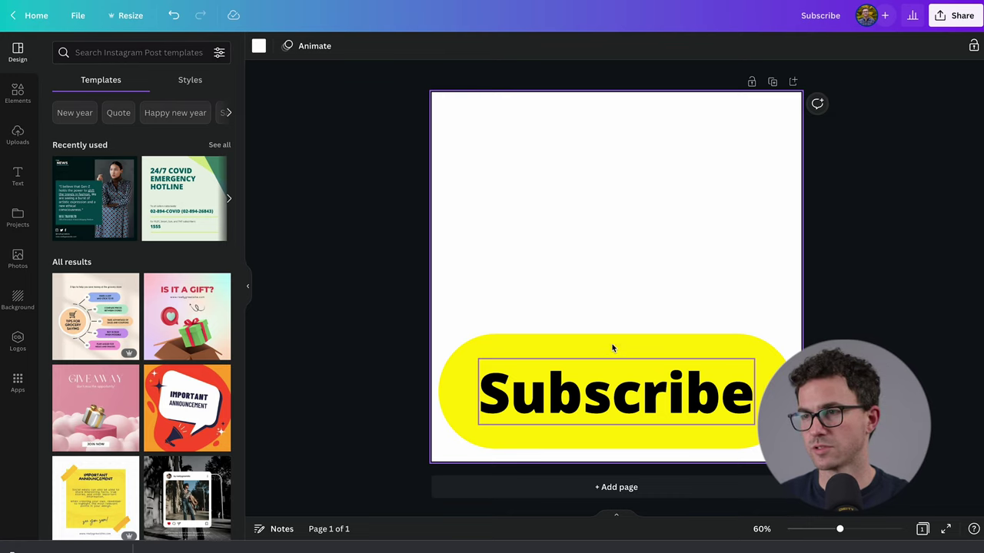
Sample the pill's yellow with the Eye Dropper extension and read its value, #ffed00
click(613, 348)
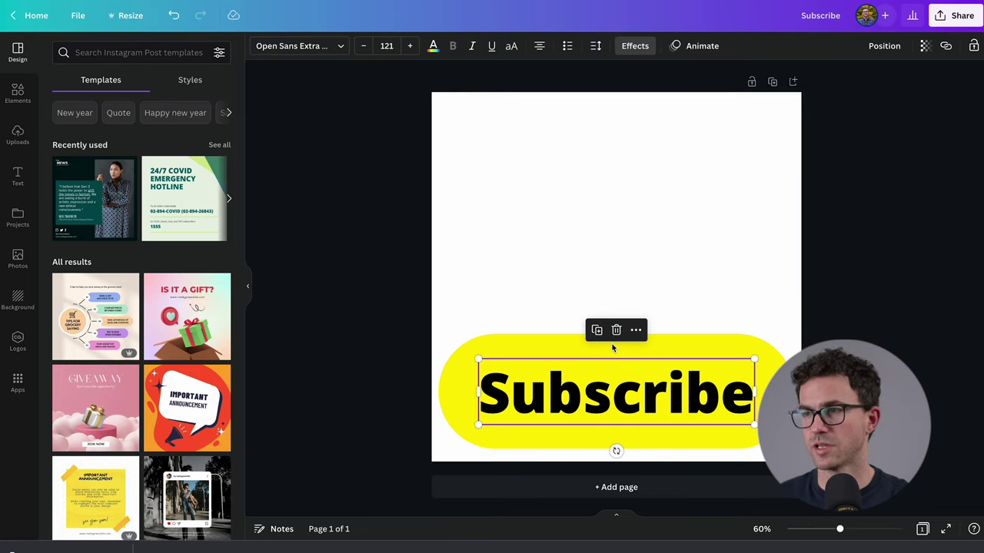
click(432, 48)
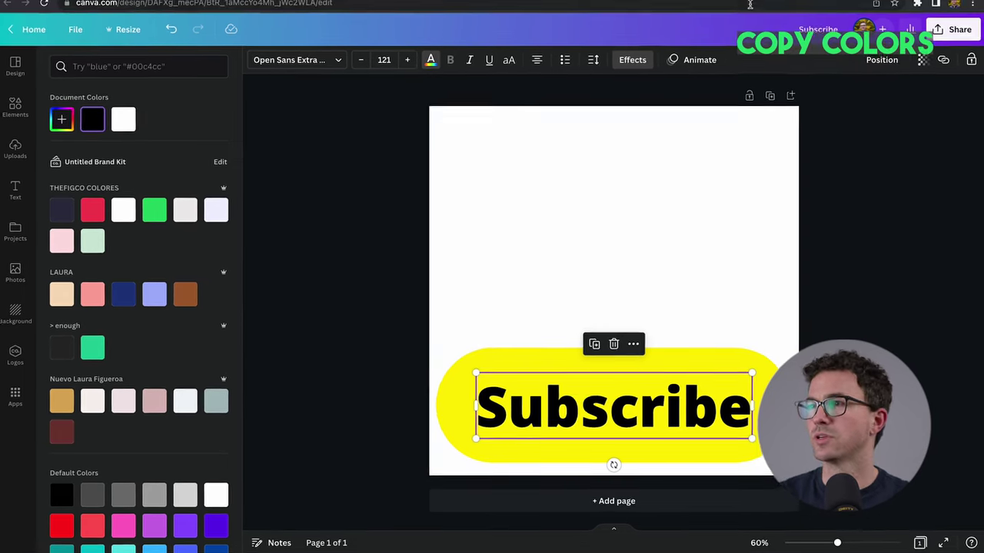
click(915, 13)
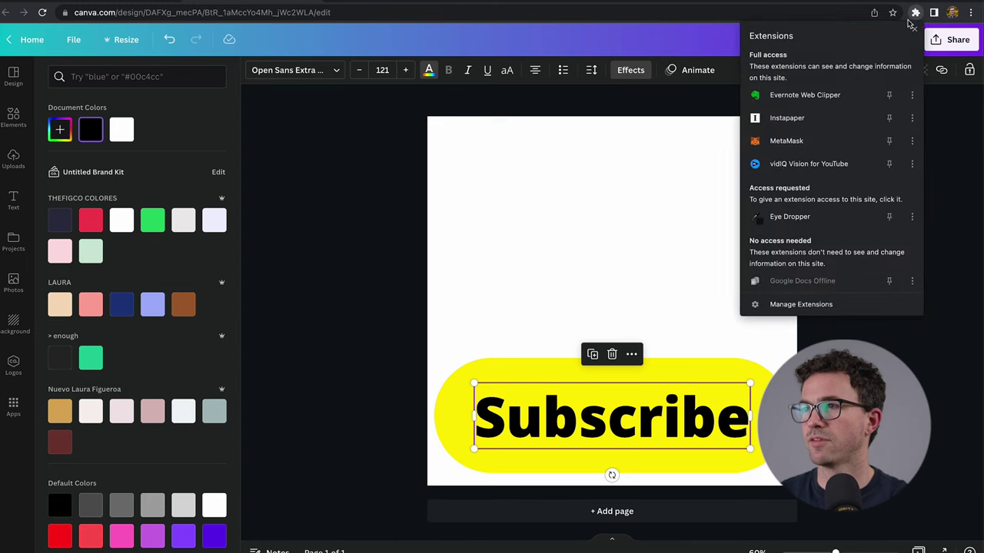
click(774, 217)
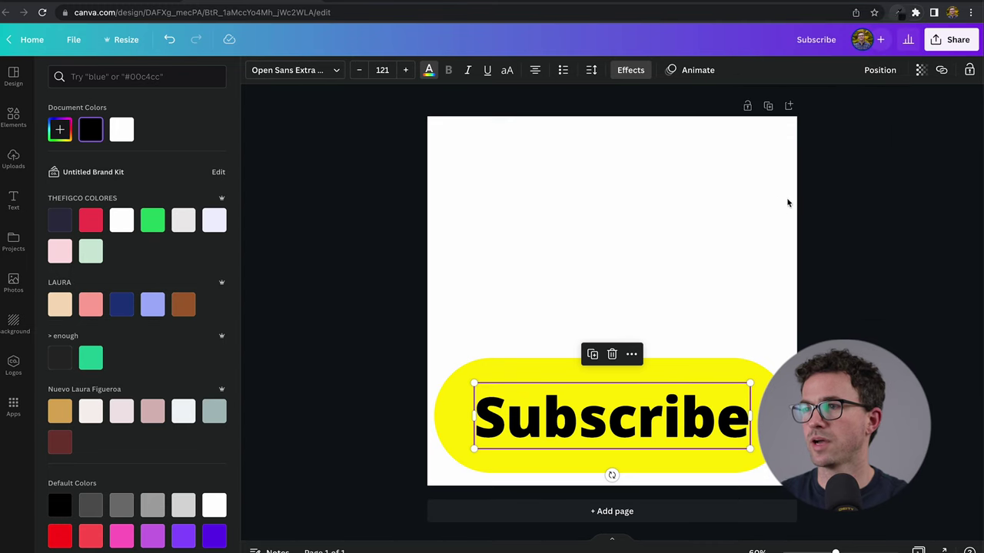
click(676, 63)
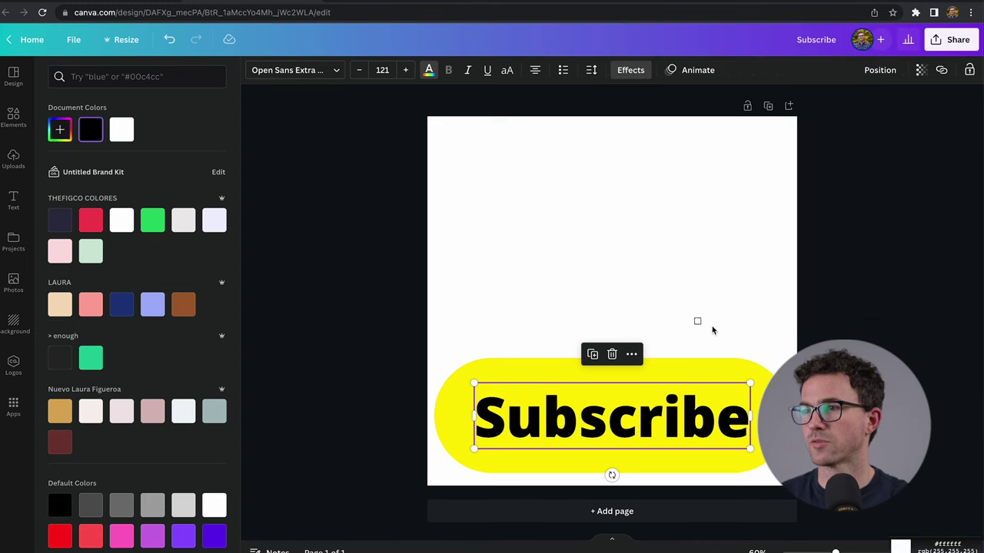
click(709, 378)
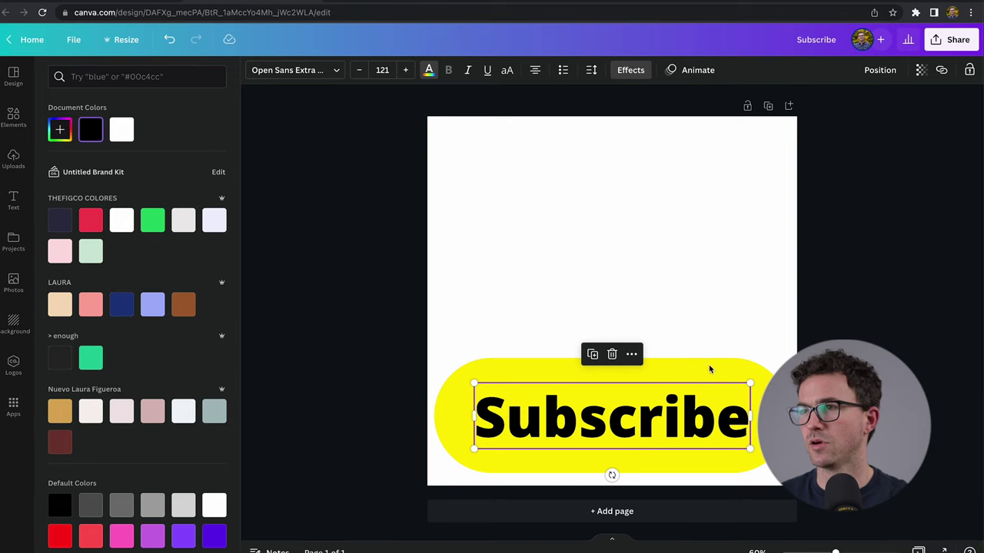
click(914, 12)
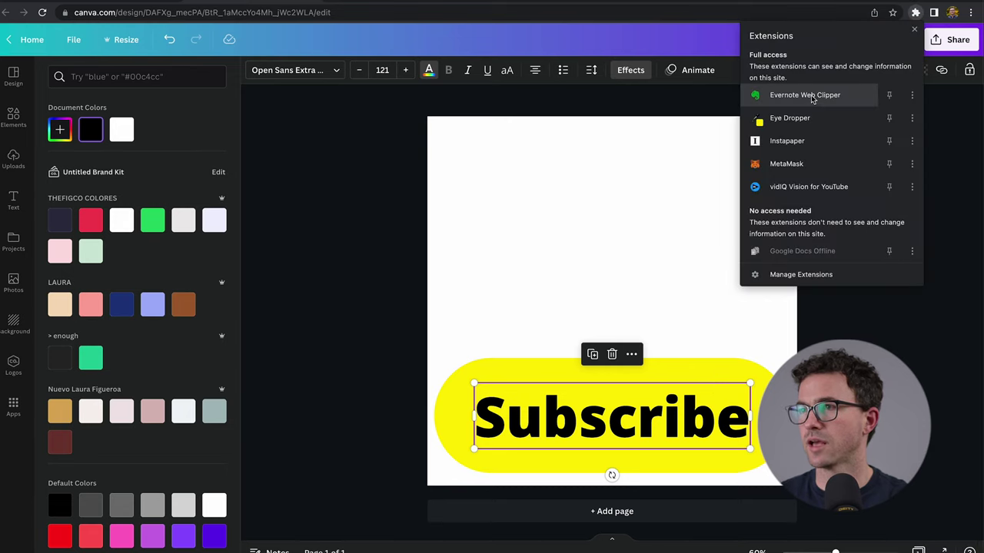
click(803, 119)
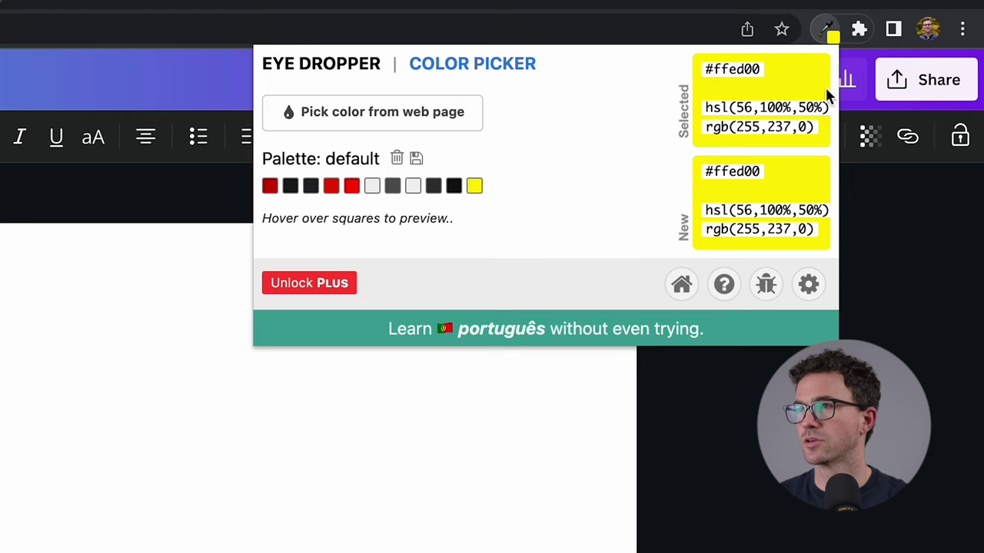
key(Escape)
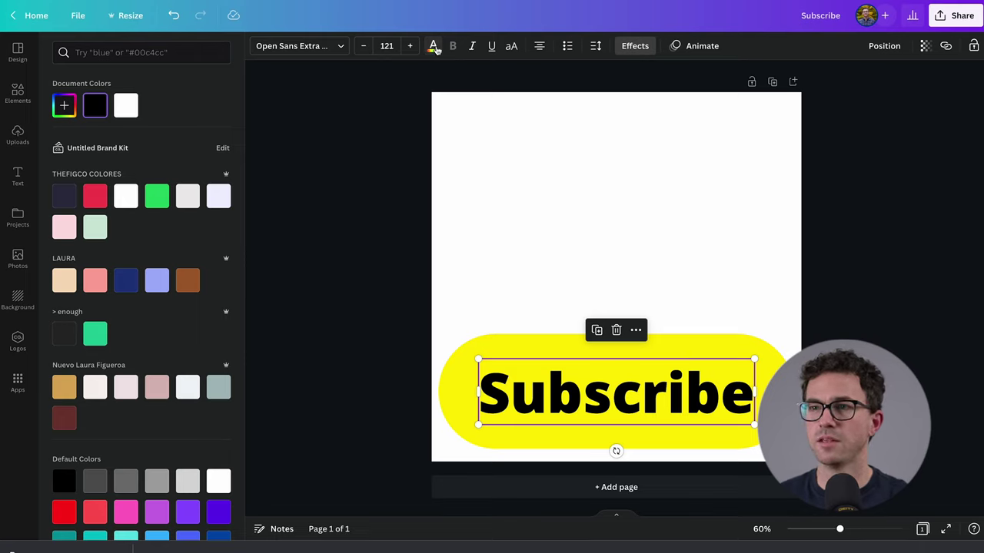
Set the Subscribe text colour to dark gray #545454
click(64, 105)
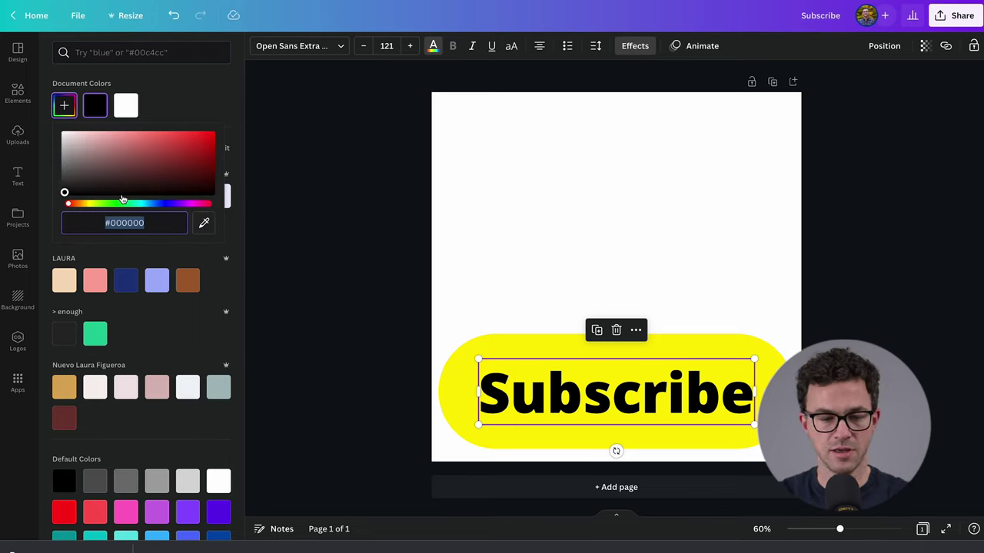
text(#545454)
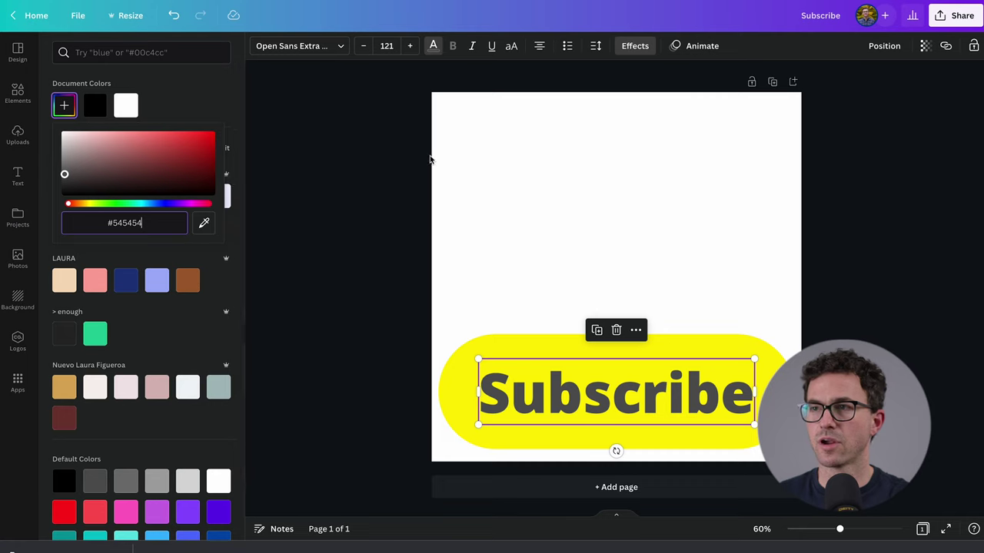
click(563, 189)
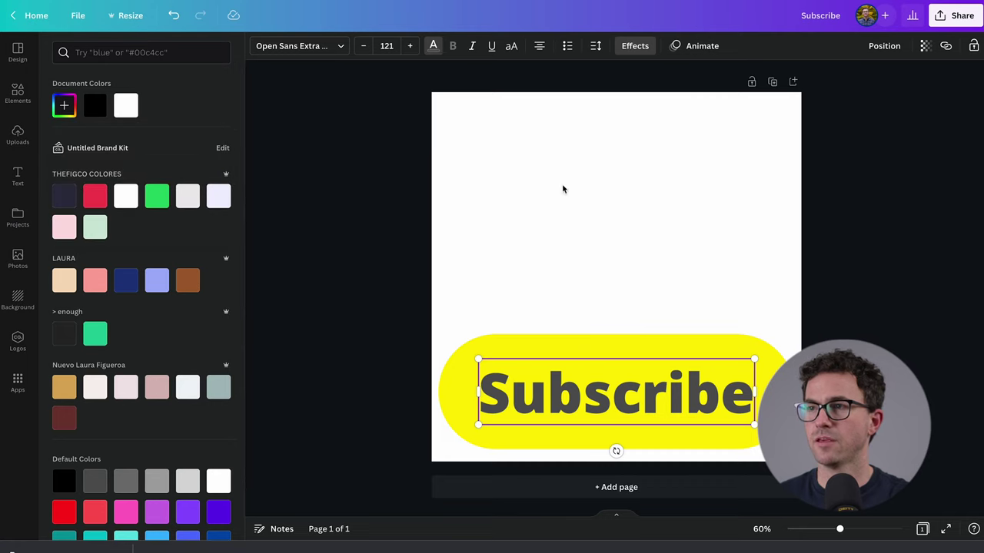
Change the pill background effect colour to light gray #F1F1F1, then deselect to view it
click(633, 46)
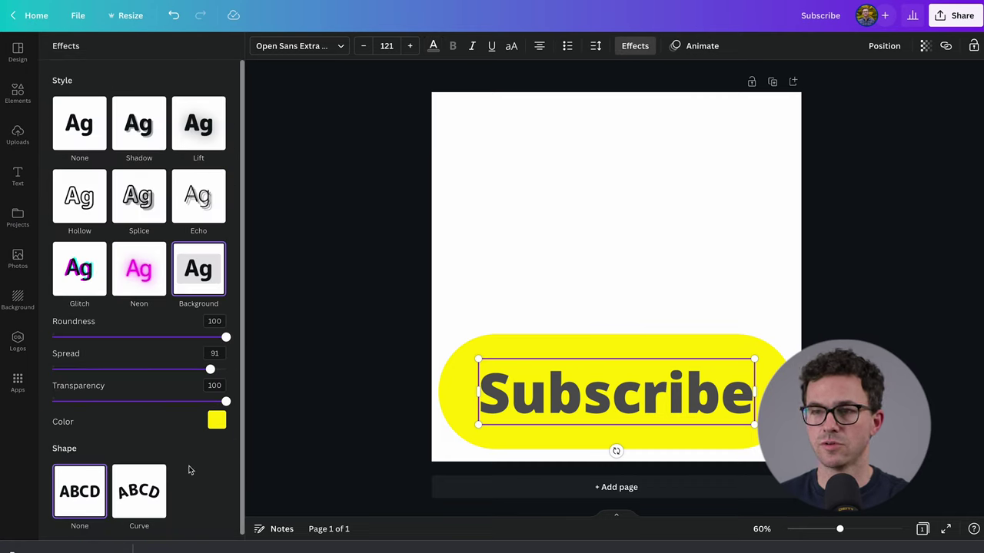
click(216, 420)
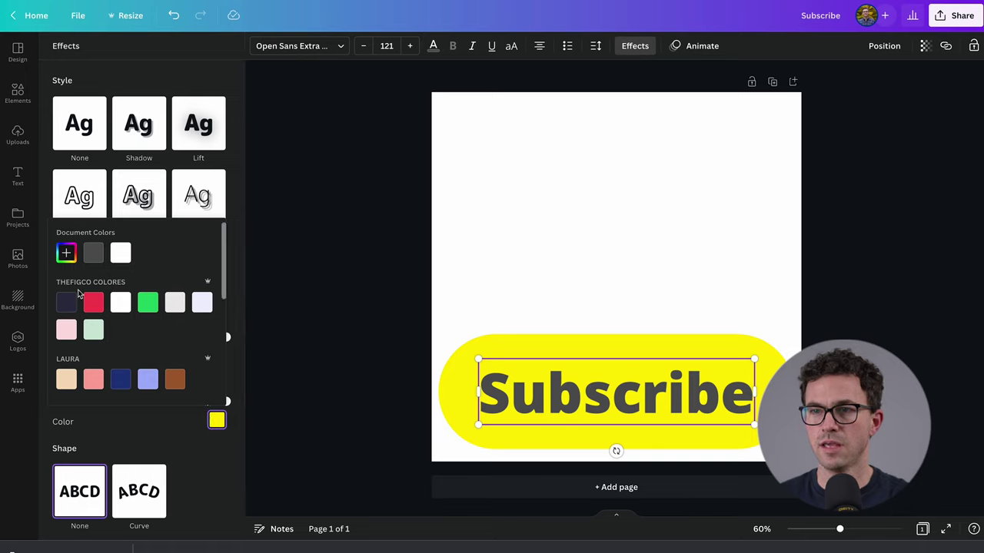
click(66, 254)
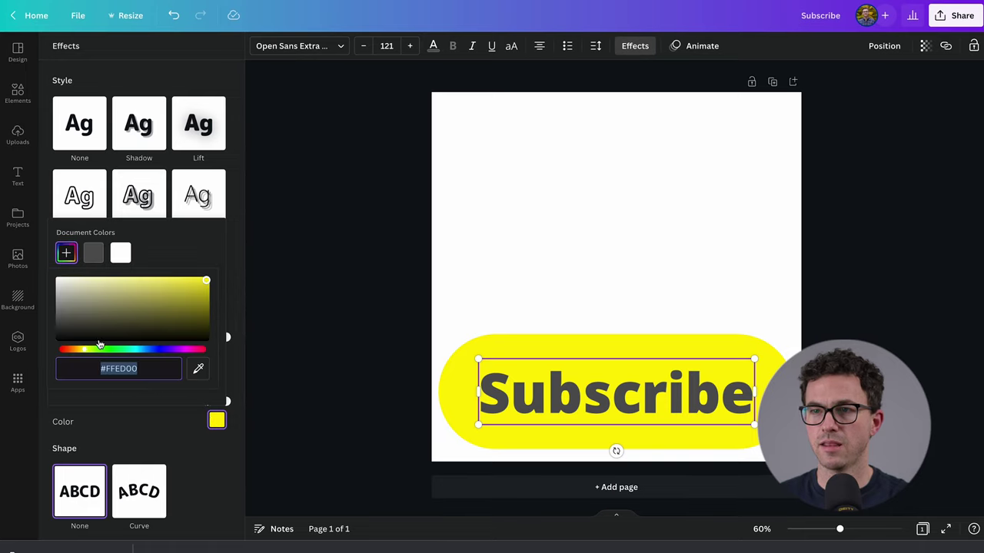
text(#F1F1F1)
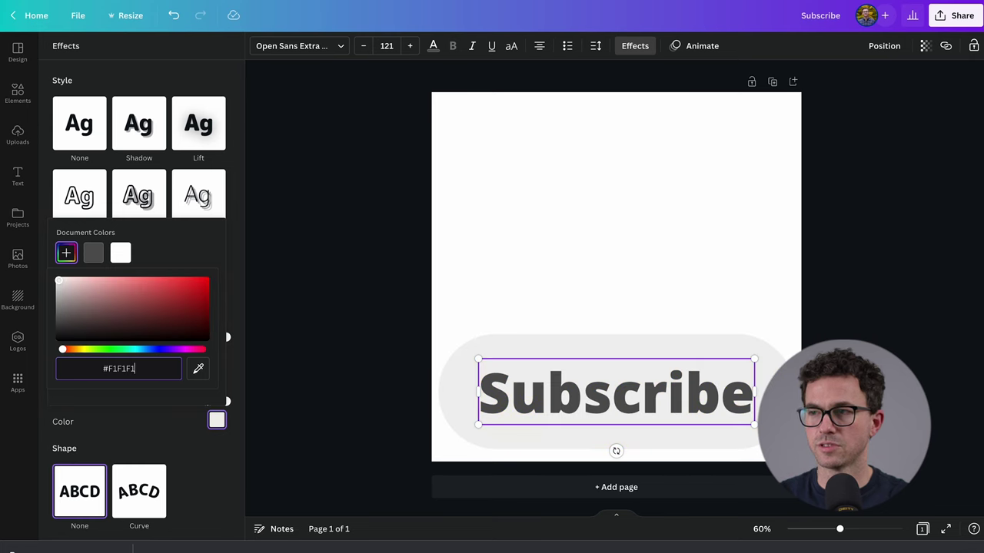
click(569, 299)
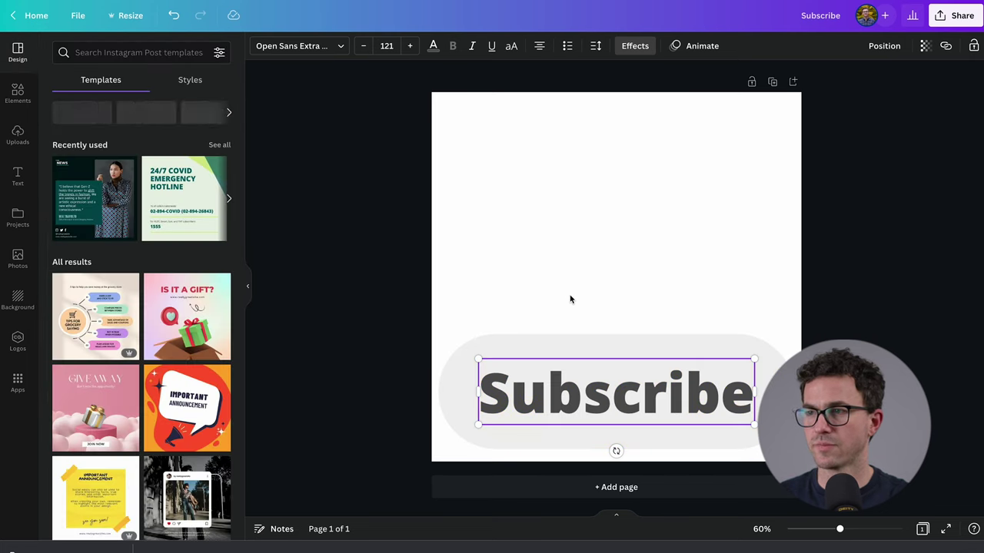
click(569, 299)
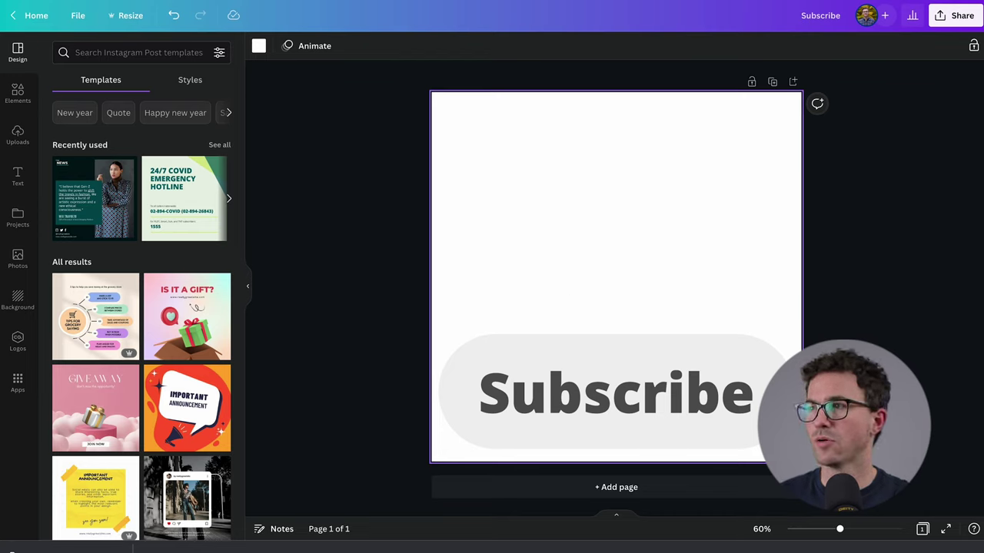
Download the design as a transparent-background PNG and preview Subscribe (6).png briefly
click(956, 15)
click(834, 288)
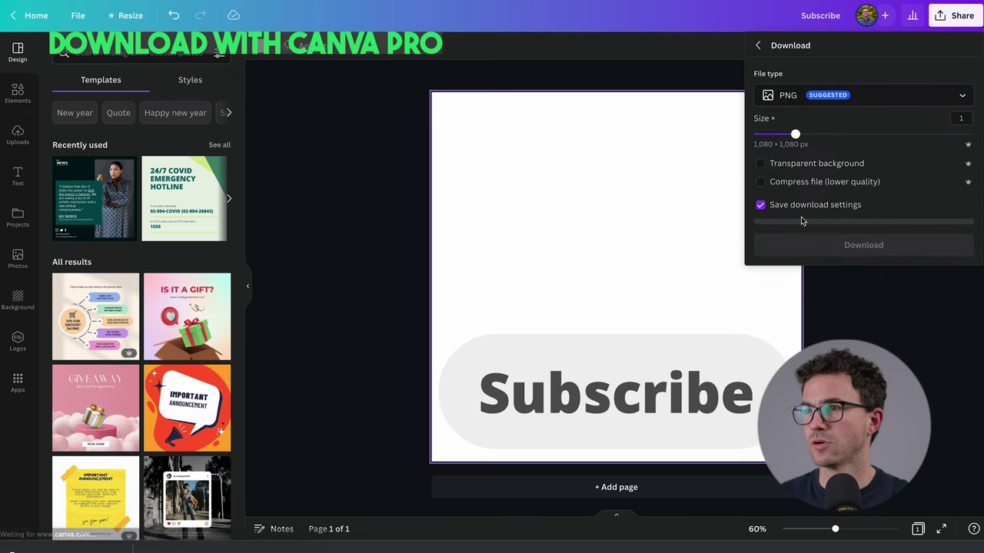
click(791, 165)
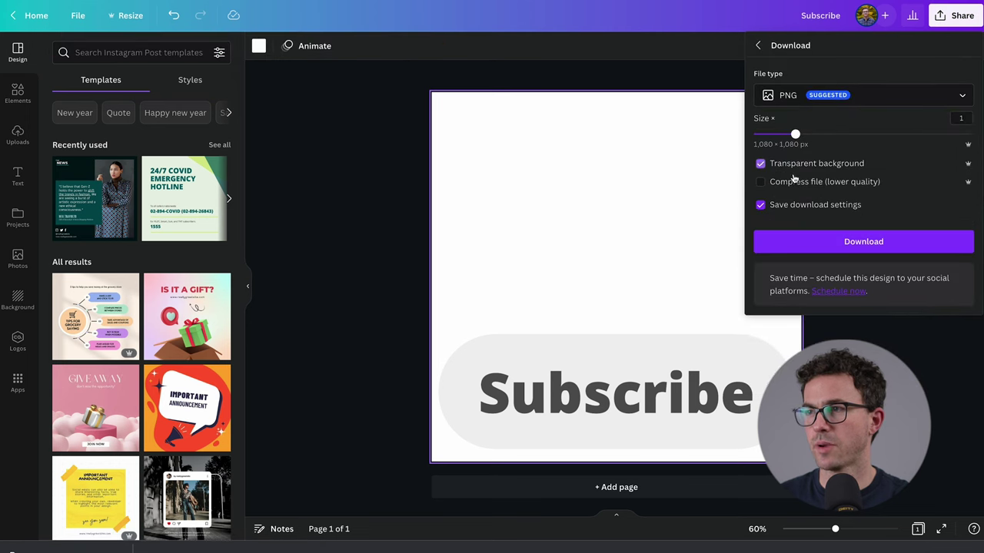
click(830, 245)
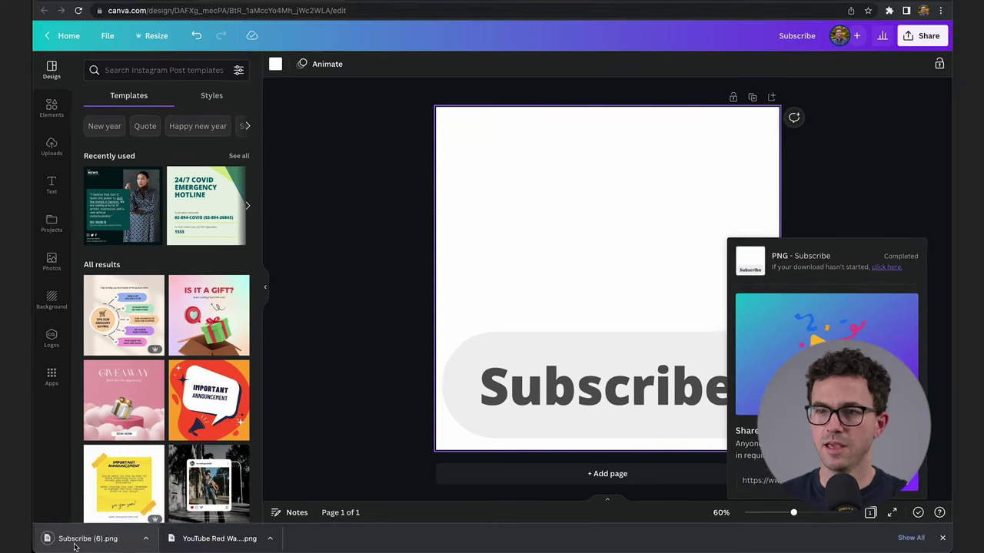
click(76, 542)
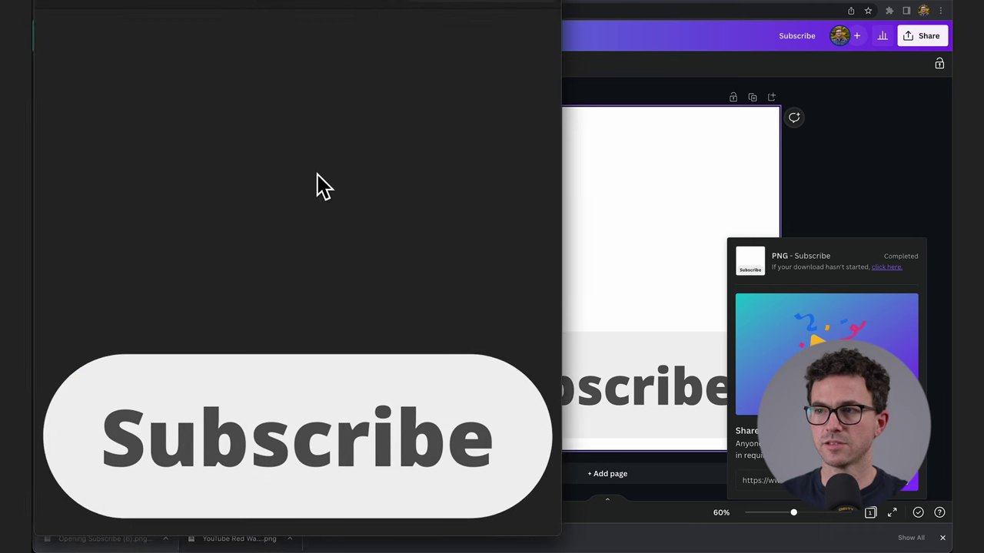
click(623, 213)
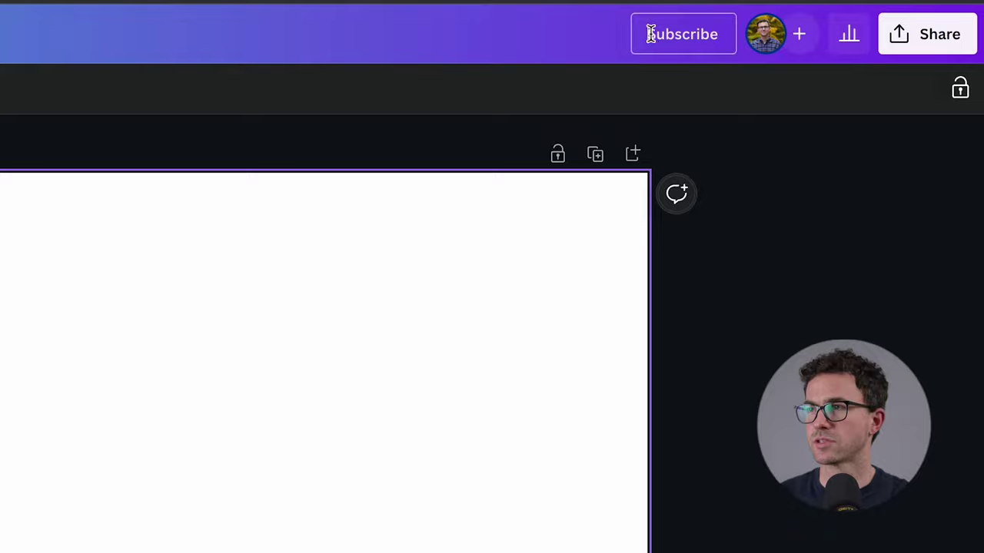
Retitle the design 'YouTube Pill Watermark'
click(646, 34)
text(YouTube Pill Wate)
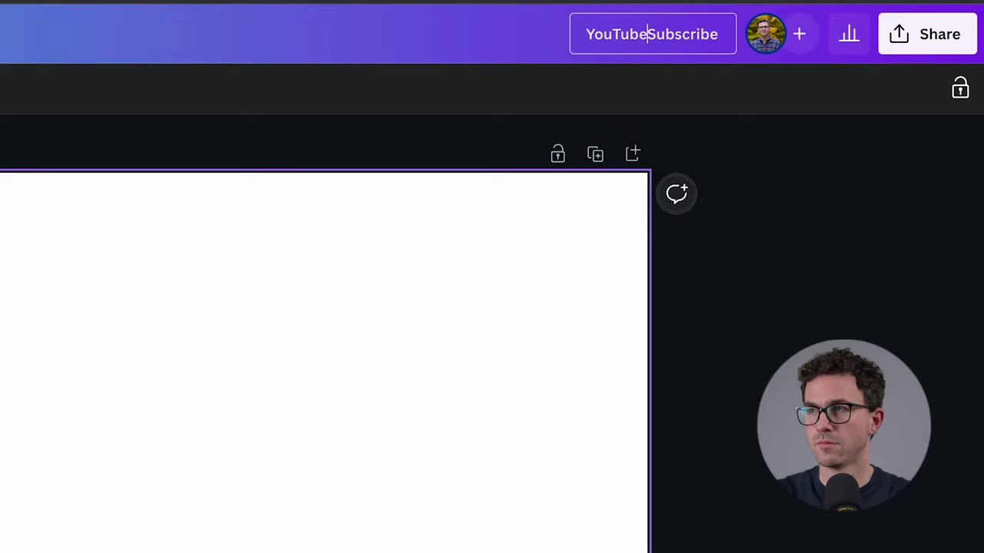
text(rmark)
key(Delete)
key(Delete)
key(Delete)
key(Delete)
key(Delete)
key(Delete)
key(Delete)
key(Delete)
key(Delete)
key(Return)
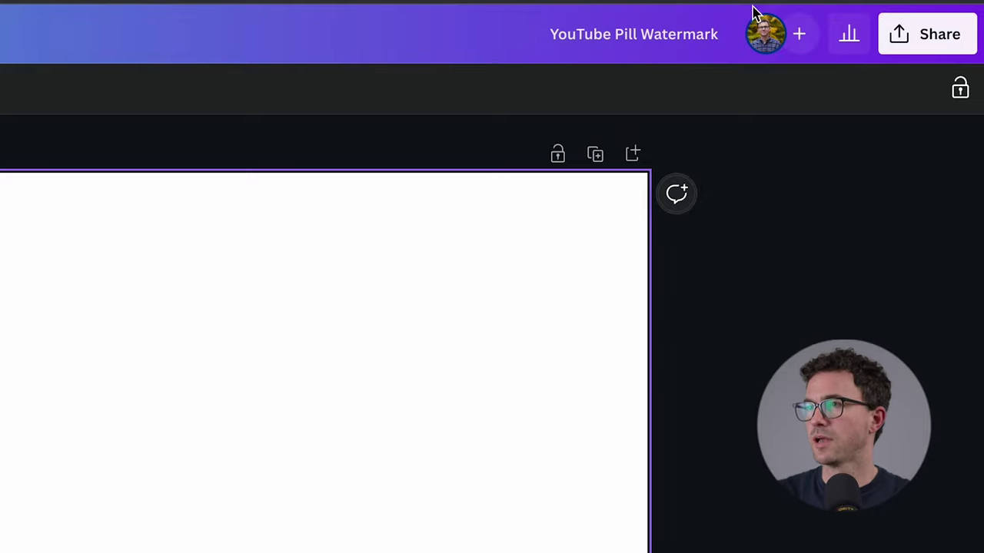
Download the renamed design again as a transparent PNG
click(927, 34)
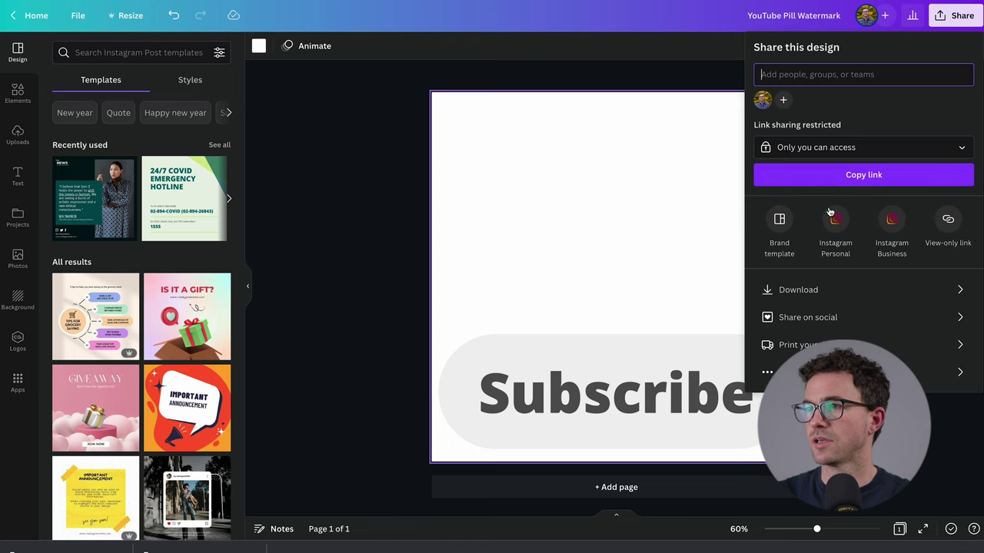
click(799, 290)
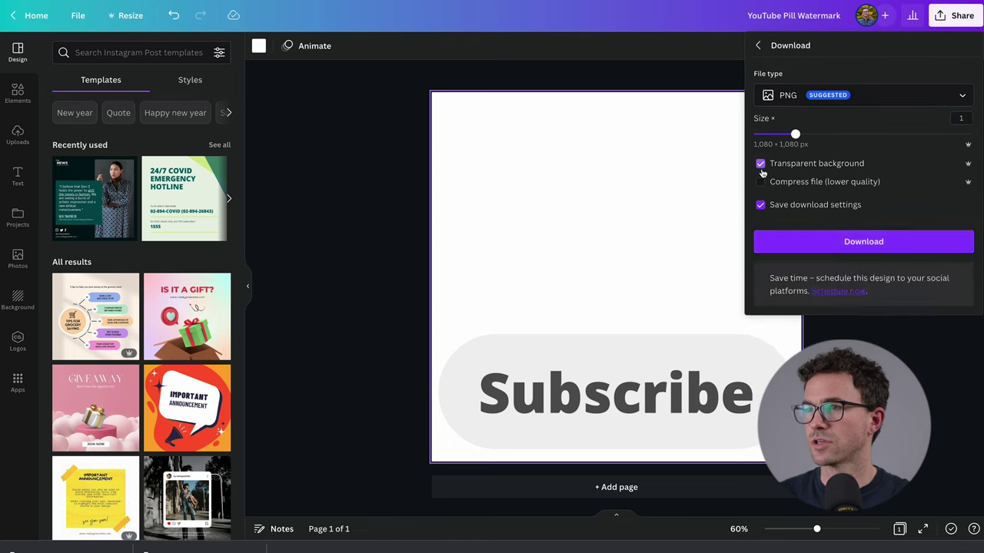
click(839, 242)
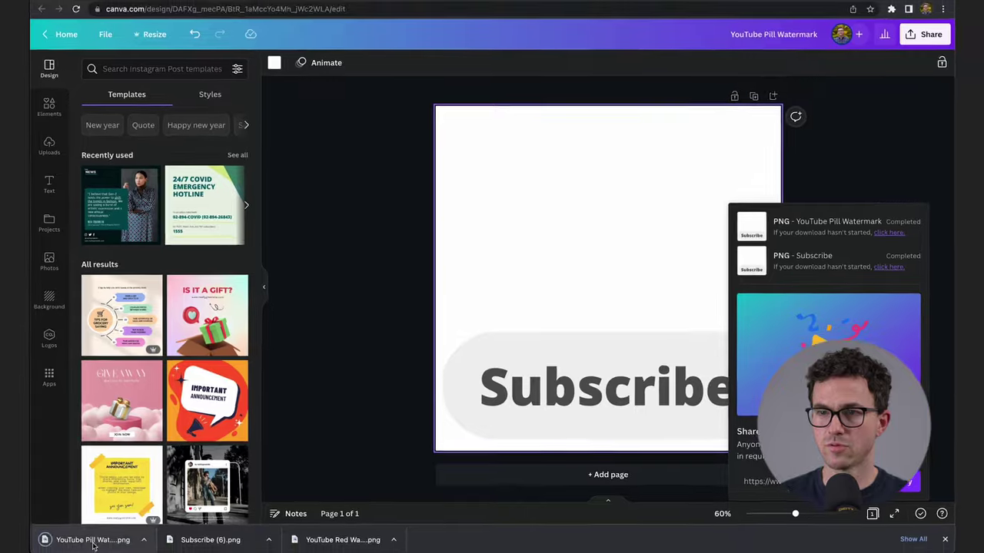
Open YouTube Pill Watermark.png from the downloads bar in Preview
click(95, 536)
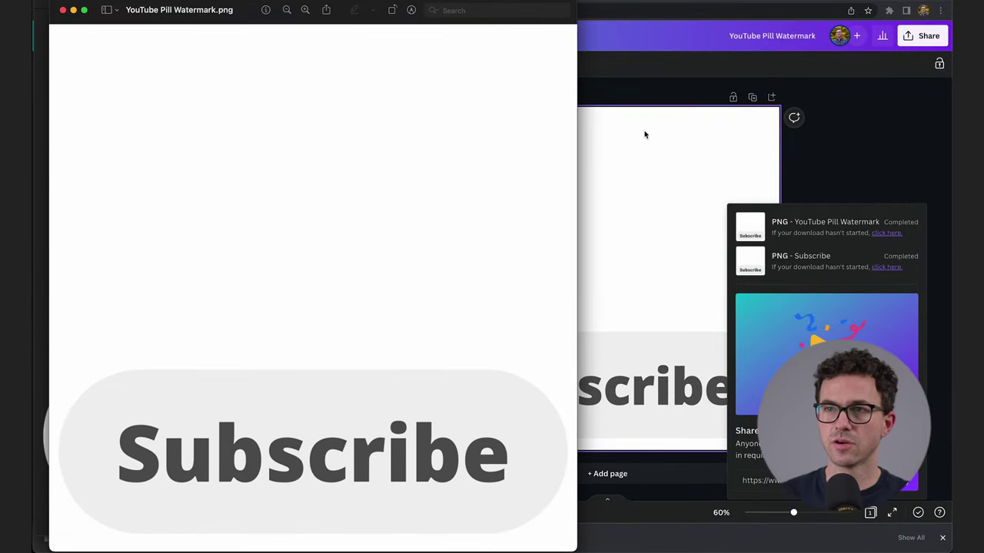